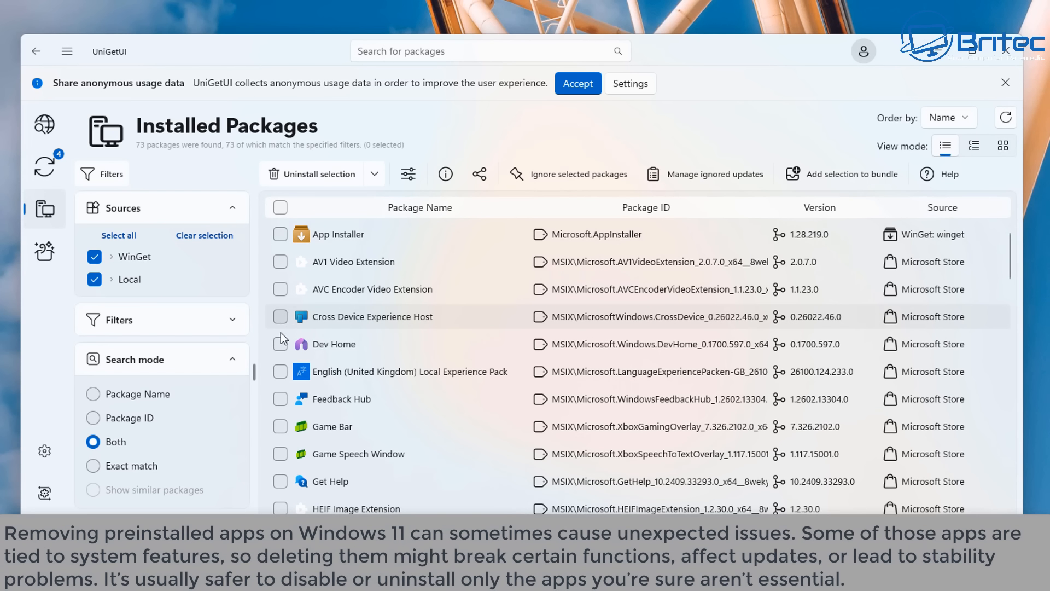
Step: Select Feedback Hub, Game Bar, Game Speech Window and Get Help in the installed packages list
click(280, 400)
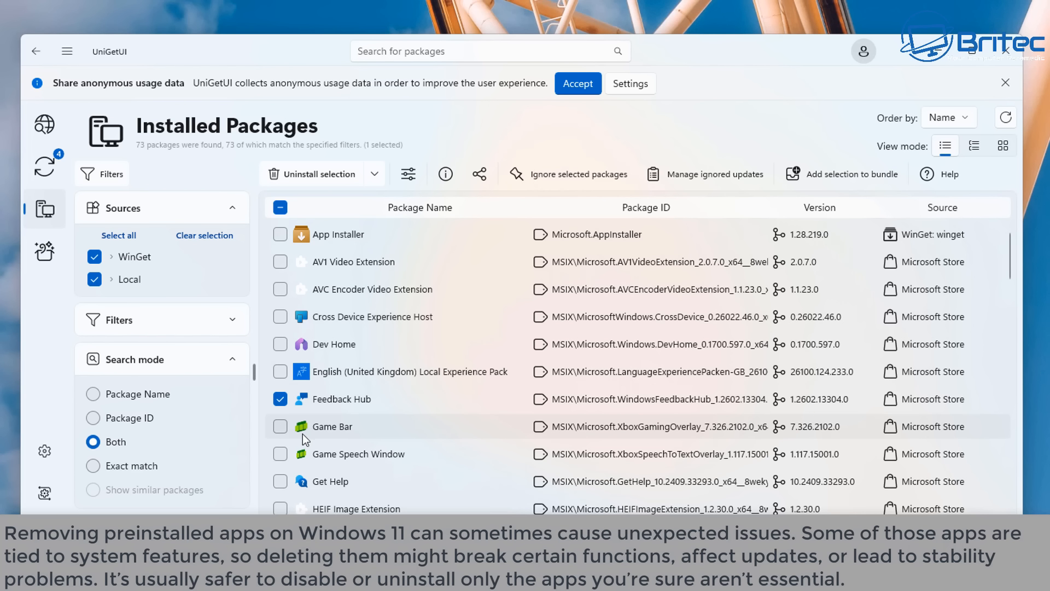
click(280, 427)
click(279, 455)
click(279, 482)
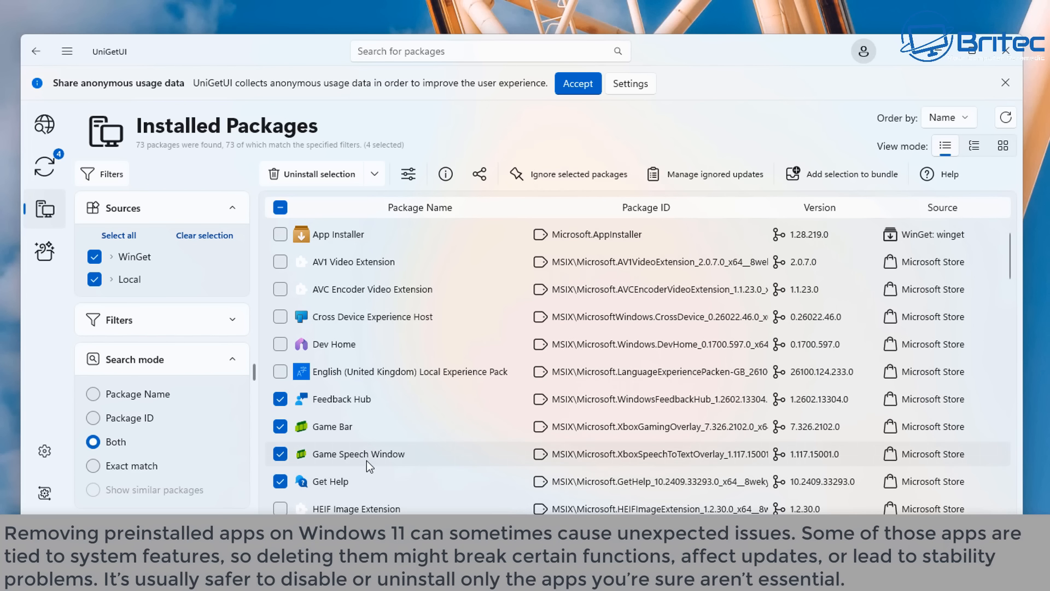
Step: Add Microsoft 365 Copilot, Microsoft Bing, Microsoft Clipchamp, Microsoft OneDrive and Microsoft Photos to the package selection
scroll(362, 454, down, 4)
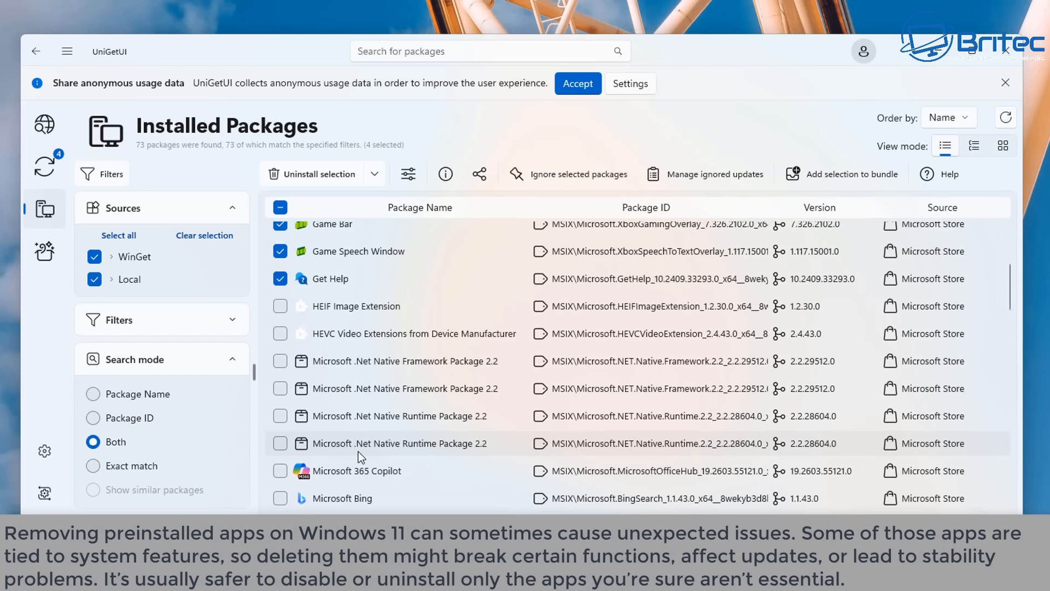
scroll(294, 428, down, 2)
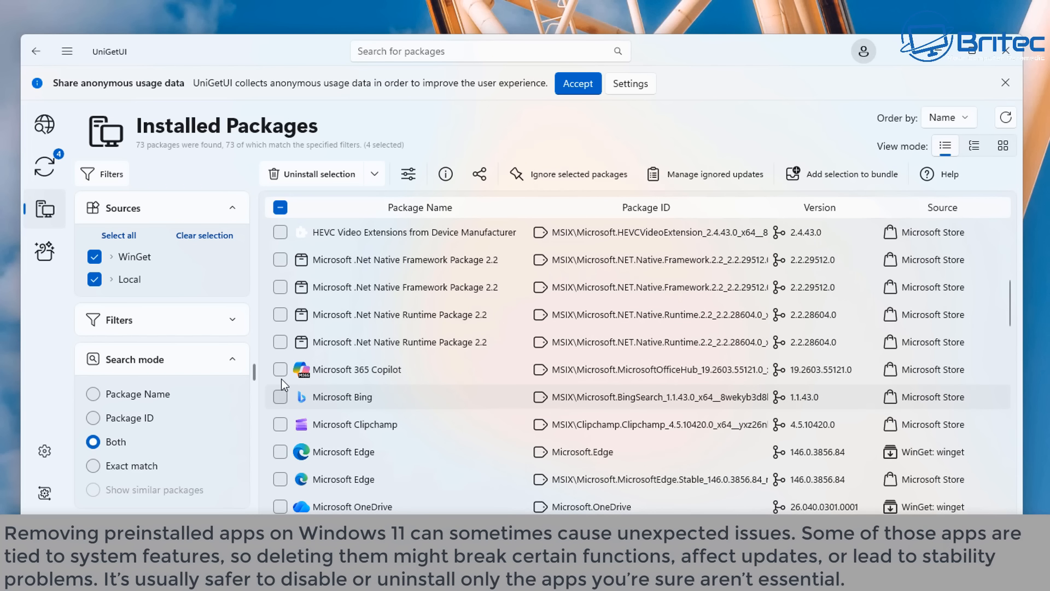
click(280, 371)
click(280, 397)
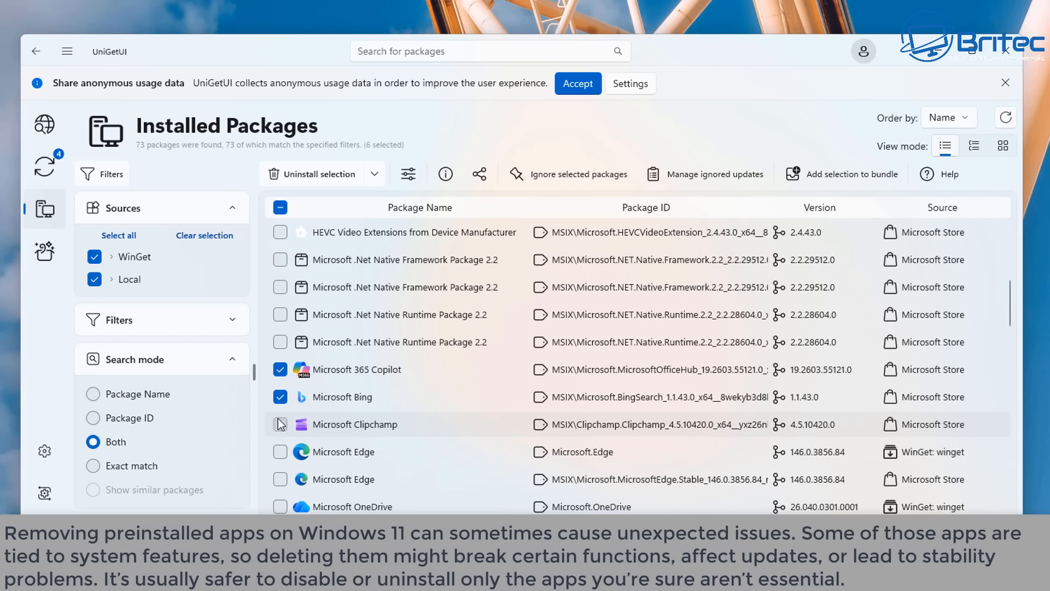
click(280, 425)
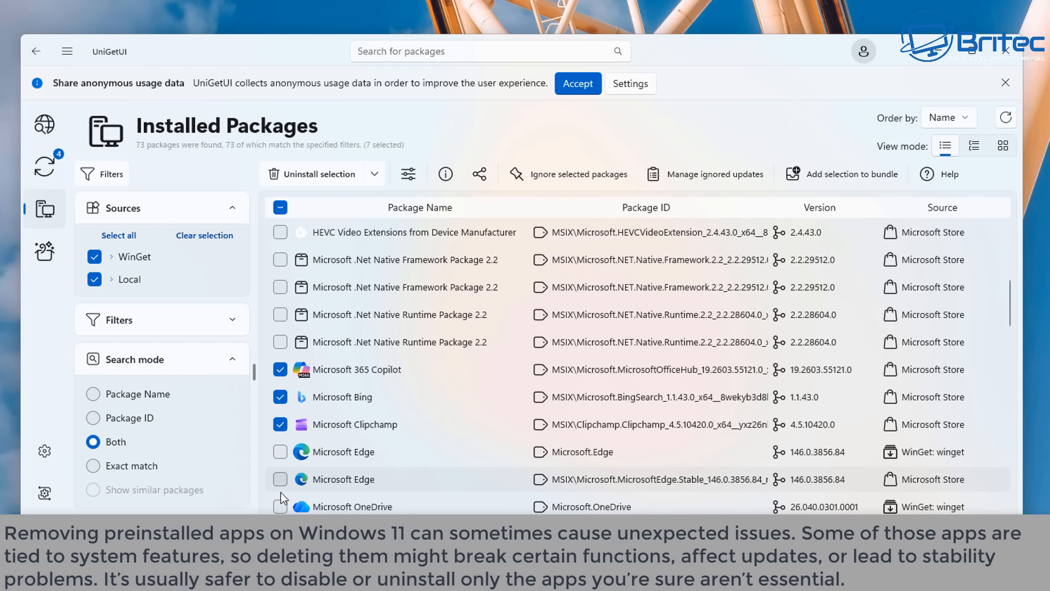
click(280, 506)
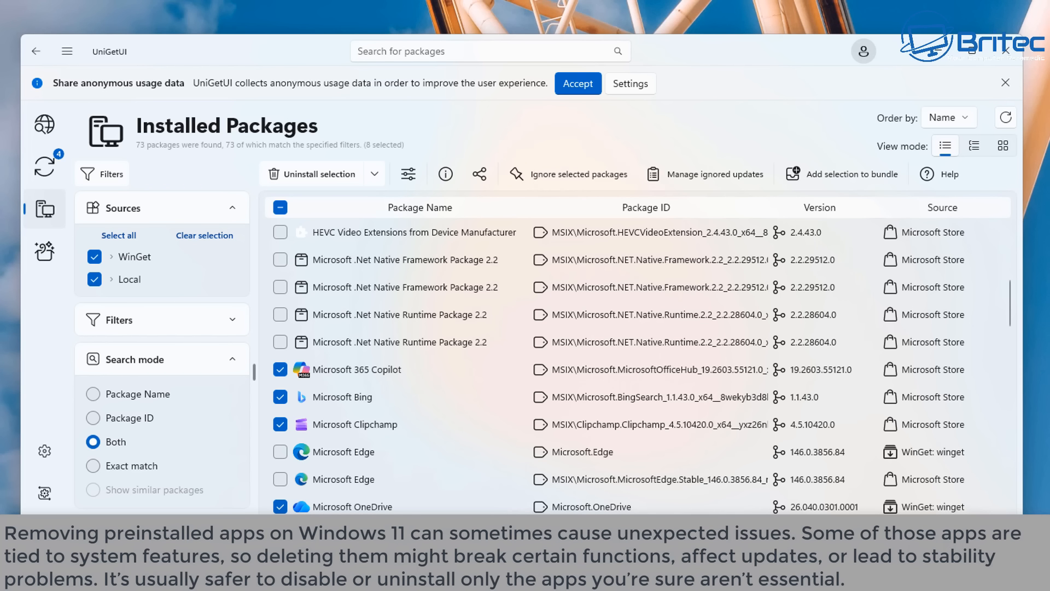
click(280, 534)
Step: Add Microsoft Sticky Notes, Microsoft Teams and Microsoft To Do to the package selection, skipping Microsoft Store
scroll(409, 470, down, 3)
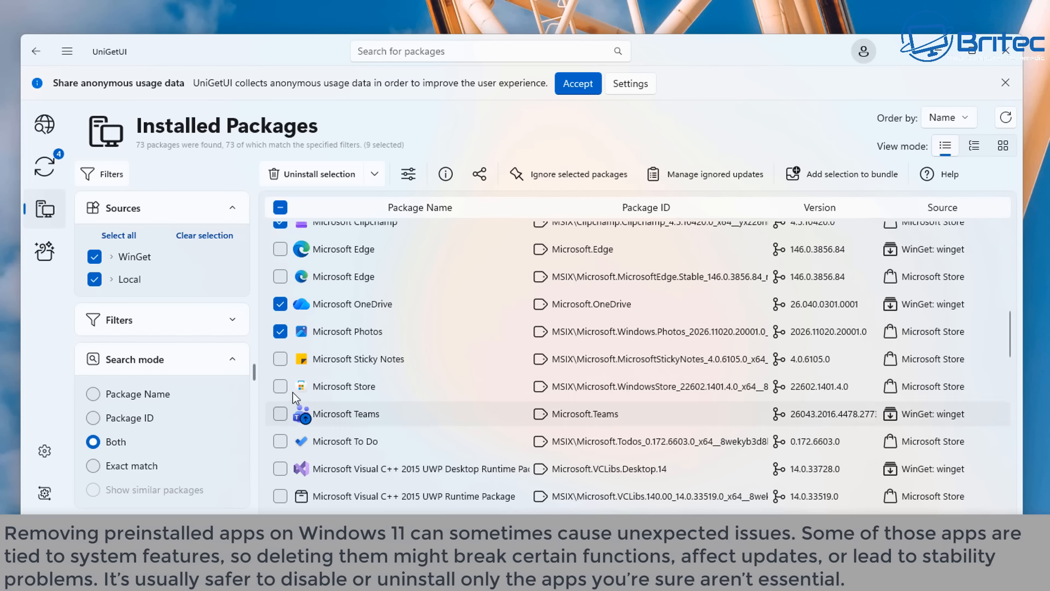
click(280, 361)
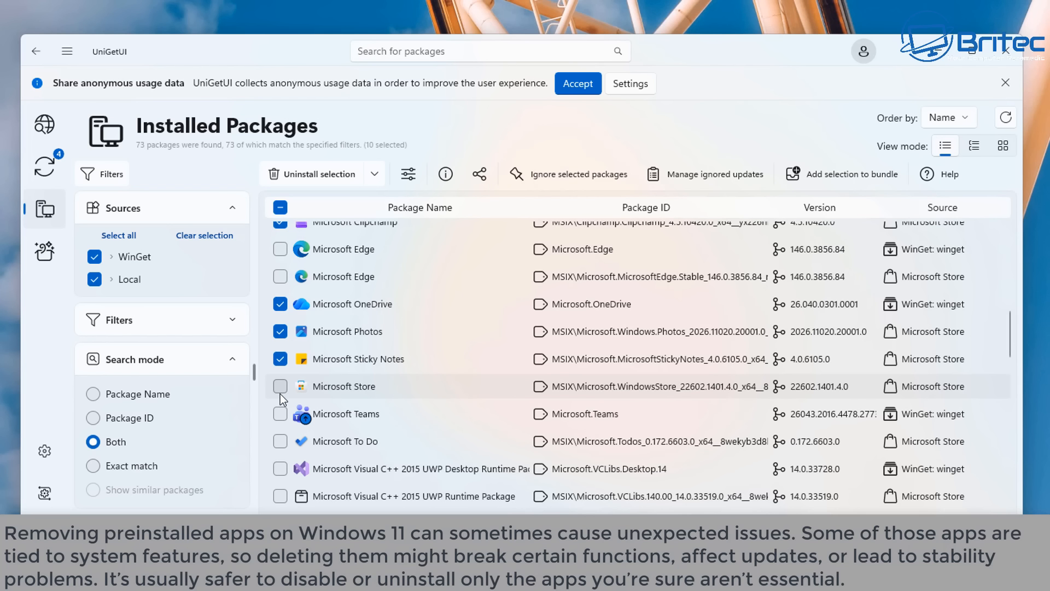
click(281, 414)
click(279, 442)
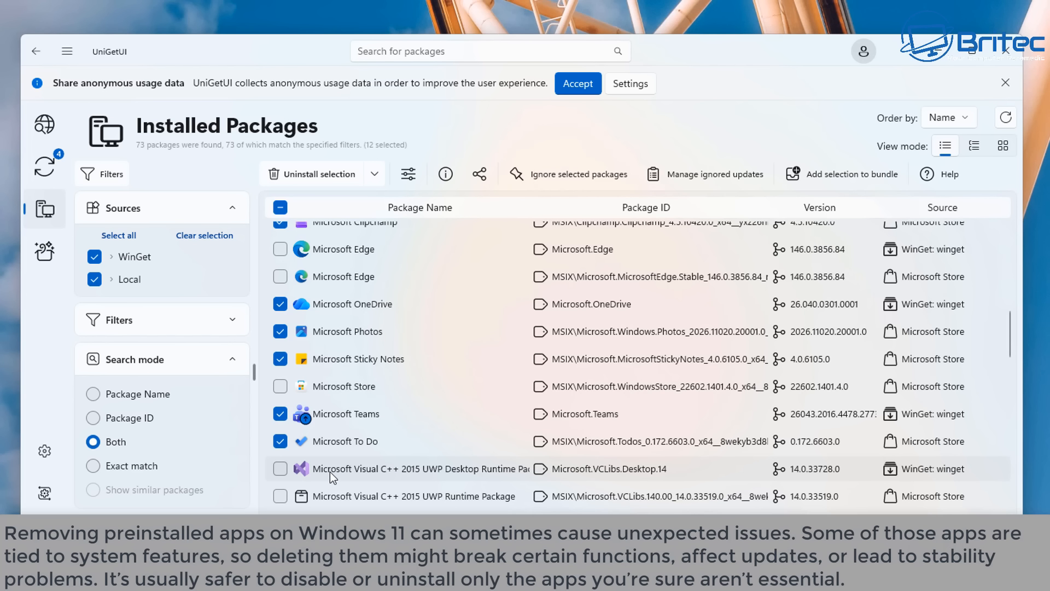
Step: Add MSN Weather, News, Outlook for Windows, Paint and Phone Link to the package selection
scroll(344, 475, down, 1)
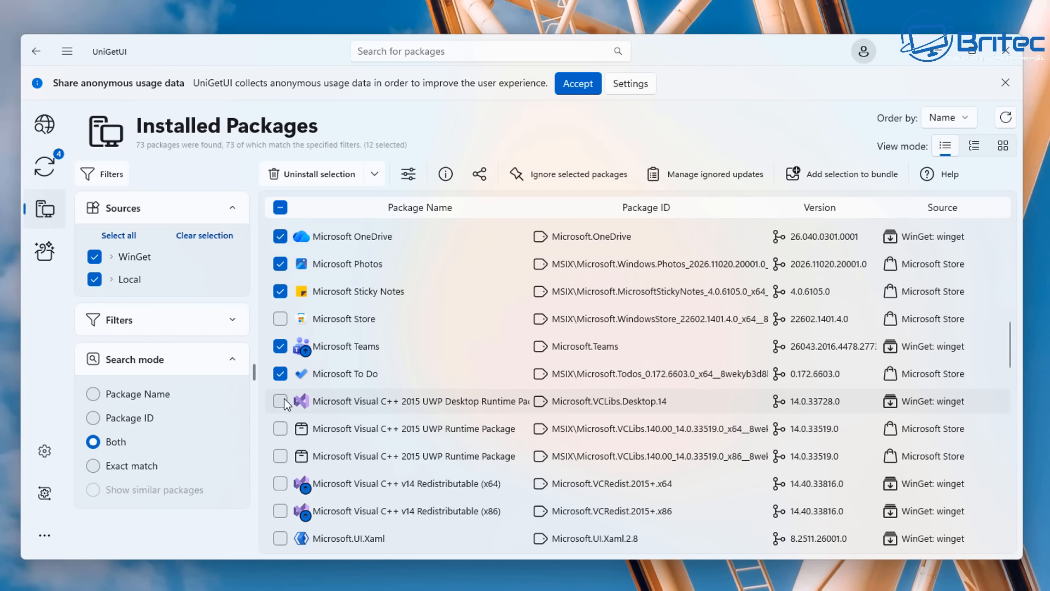
scroll(282, 519, down, 2)
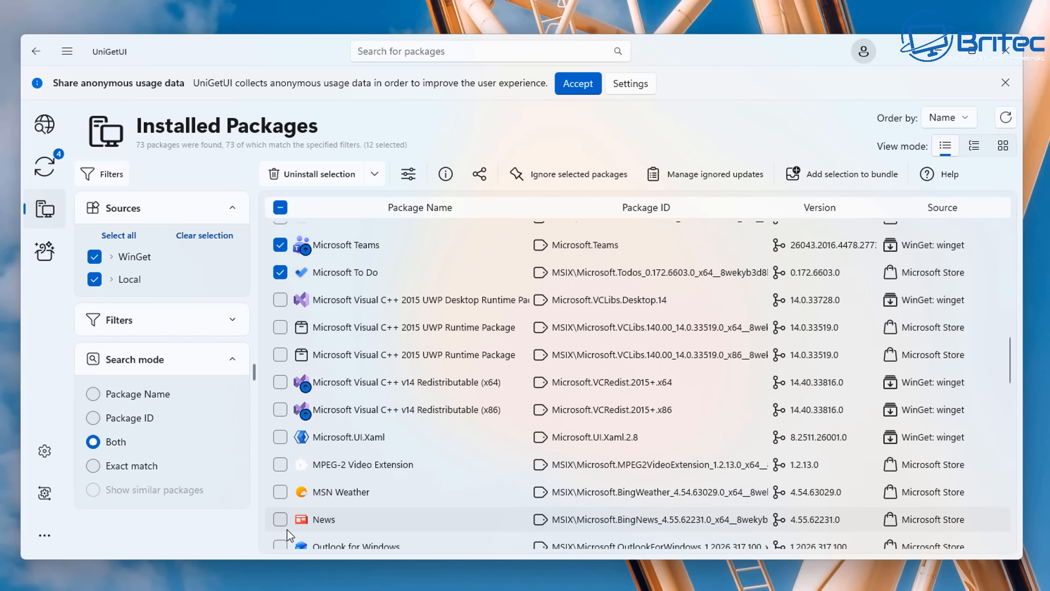
scroll(285, 503, down, 1)
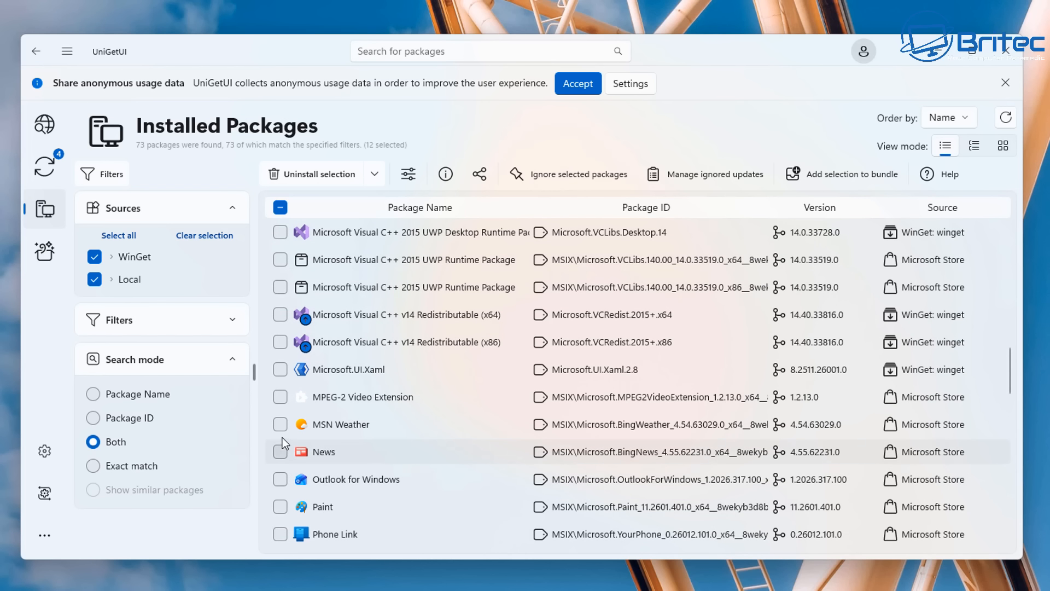
click(280, 424)
click(280, 452)
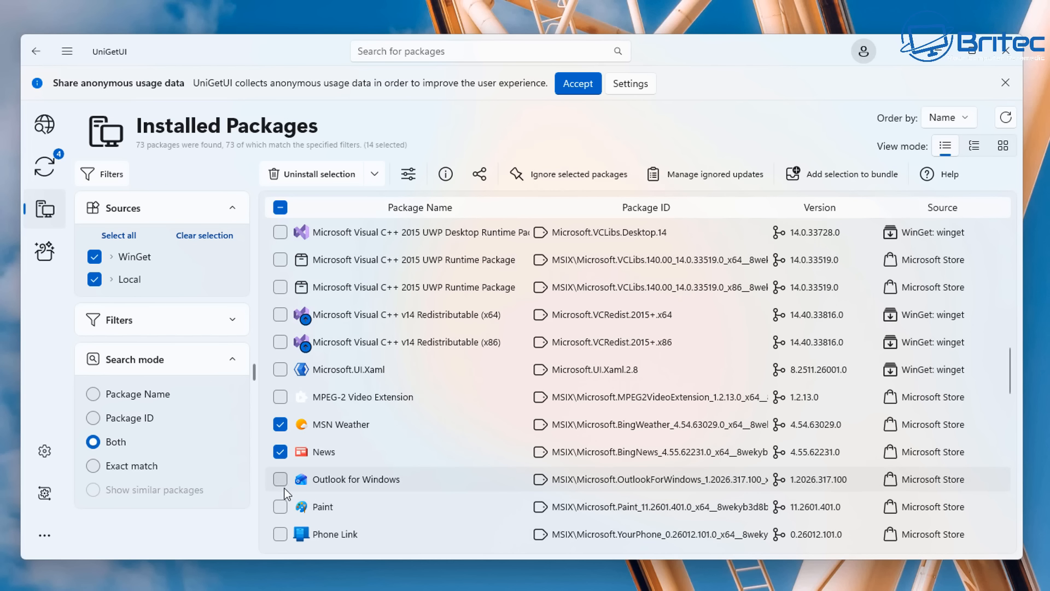
click(280, 479)
click(280, 507)
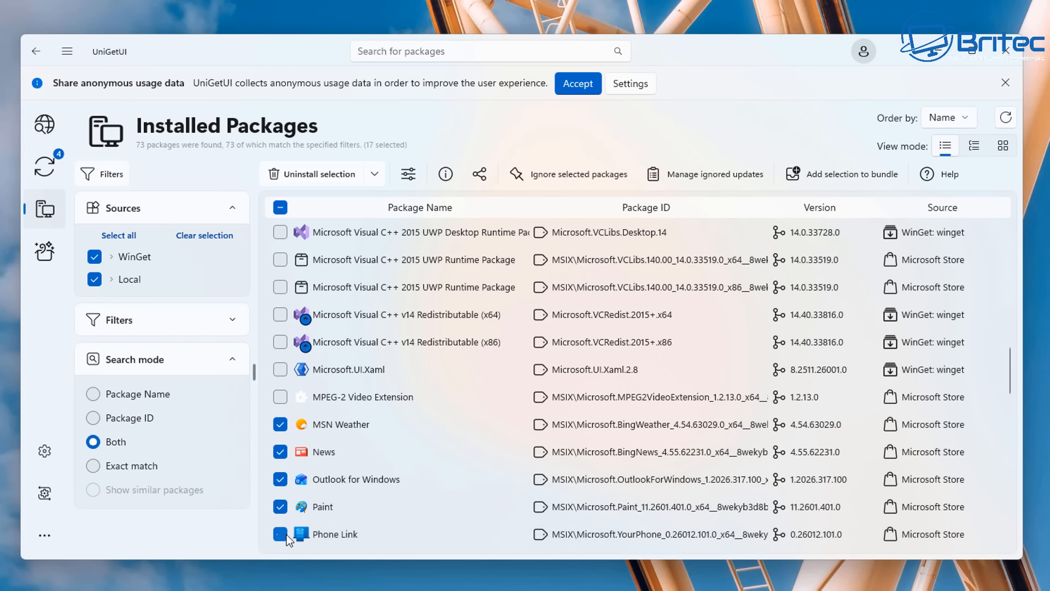
Step: Add Power Automate, Quick Assist, Snipping Tool and Solitaire & Casual Games to the package selection
scroll(378, 520, down, 3)
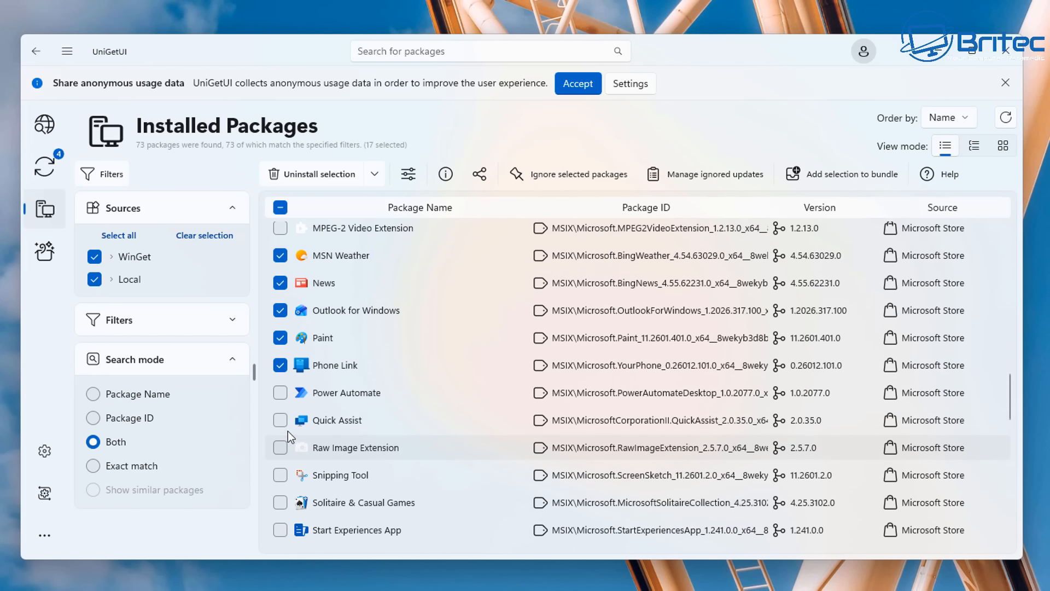
click(280, 393)
click(280, 420)
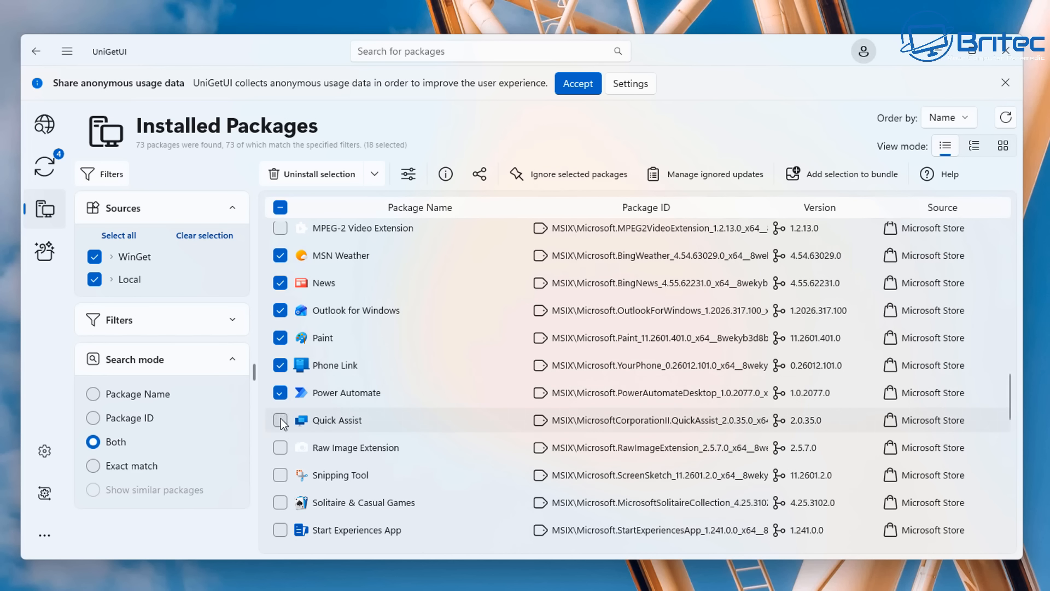
click(281, 475)
click(280, 502)
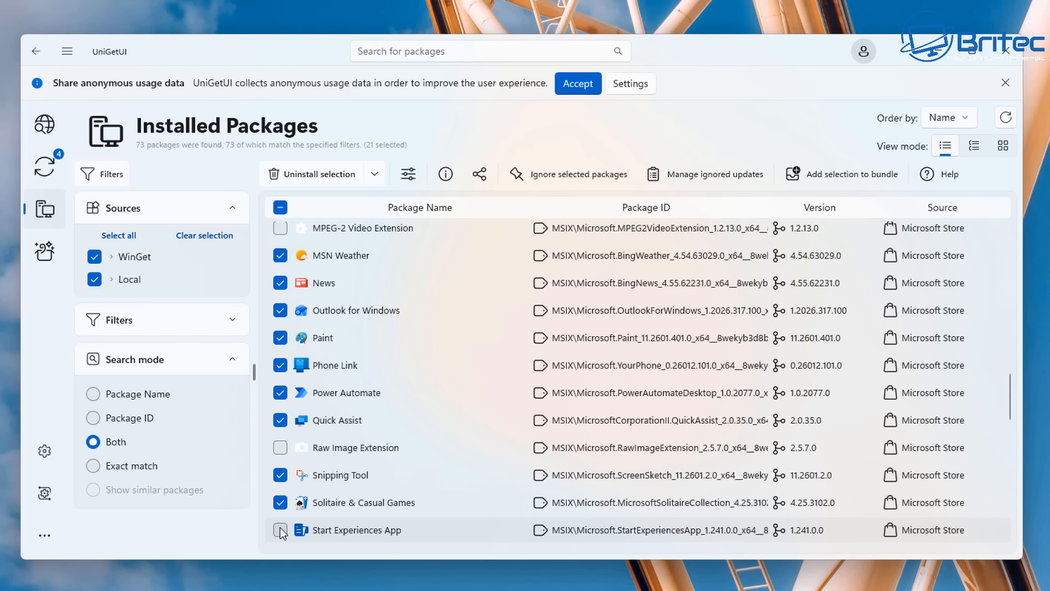
Step: Add Windows Calculator, Windows Camera, Windows Clock, Windows Media Player and Windows Notepad to the package selection
scroll(350, 513, down, 2)
scroll(332, 514, down, 1)
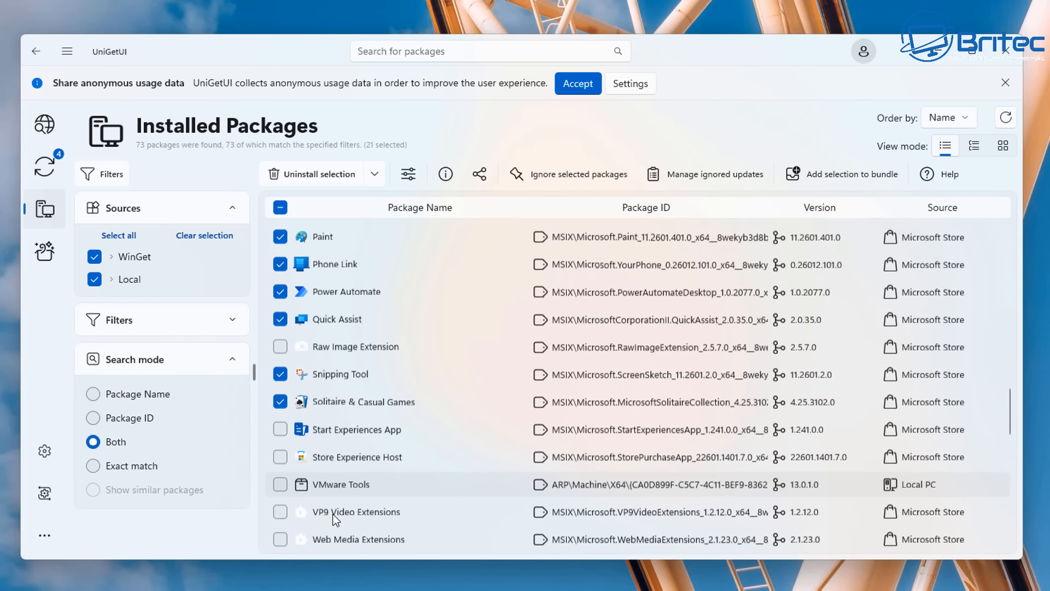
scroll(332, 514, down, 5)
scroll(333, 514, down, 2)
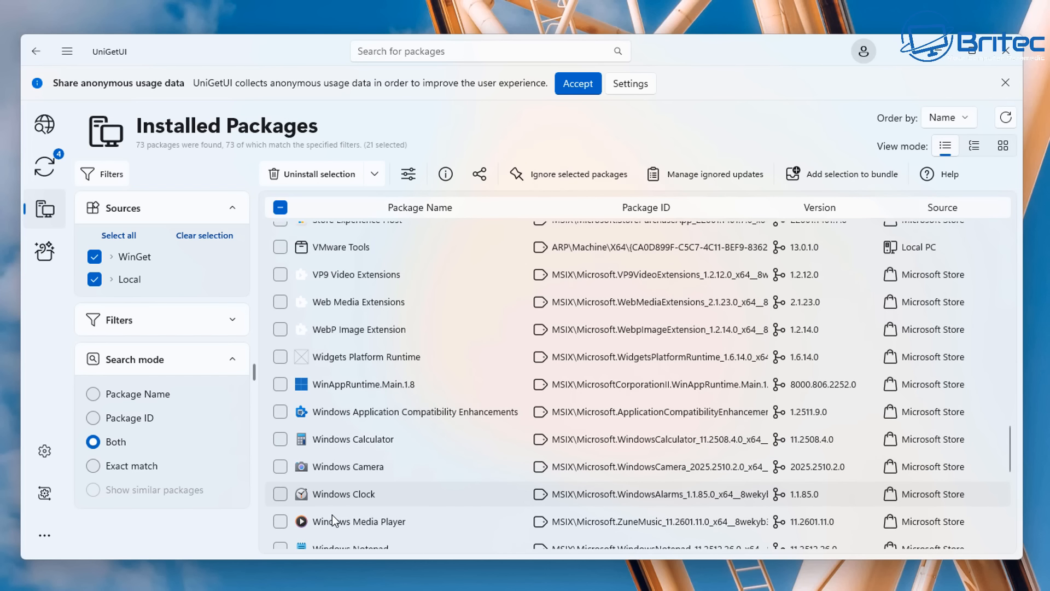
click(280, 440)
click(280, 467)
click(280, 495)
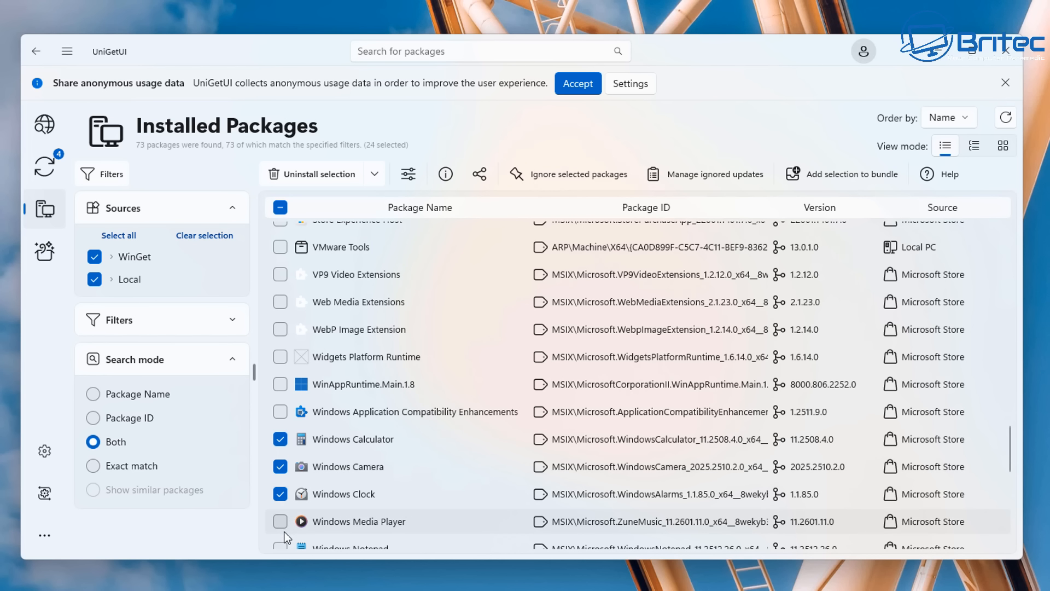
click(280, 521)
scroll(286, 509, down, 3)
click(280, 447)
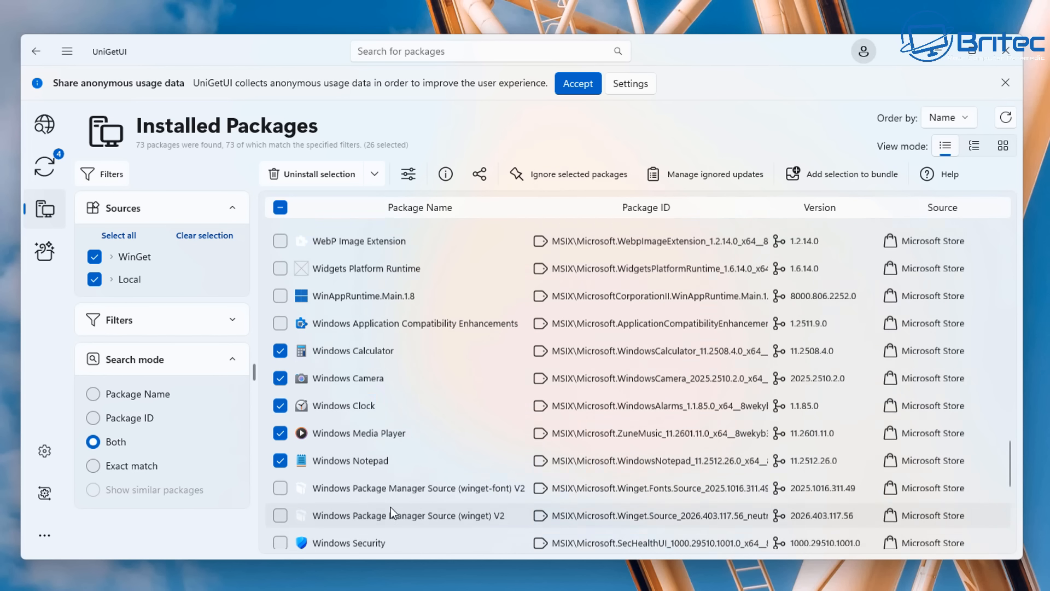
Step: Go back through the selected packages and add Microsoft Store to the selection
scroll(391, 507, up, 10)
scroll(361, 507, up, 3)
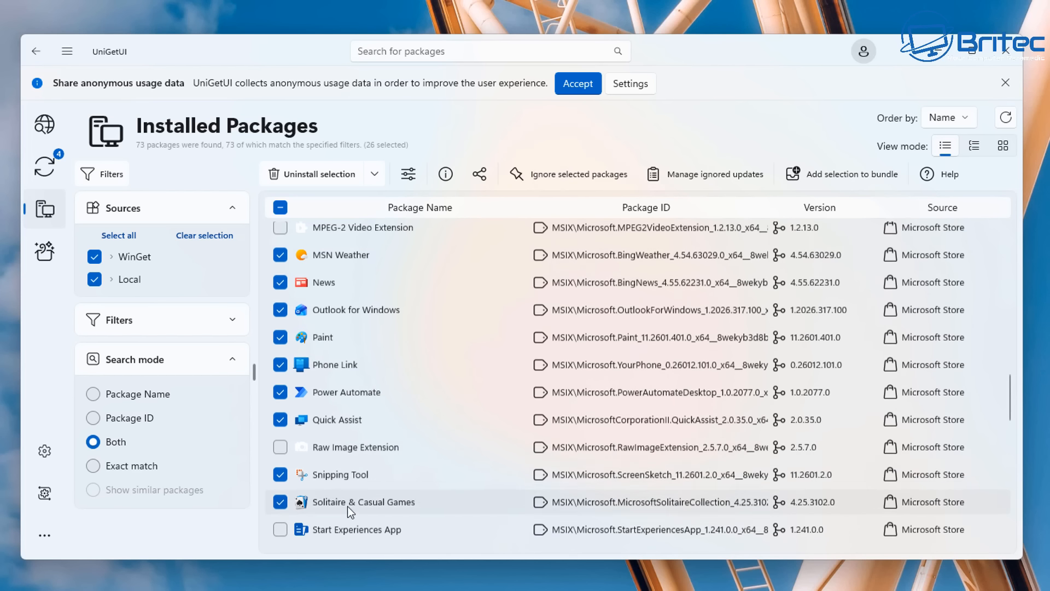
scroll(301, 459, up, 5)
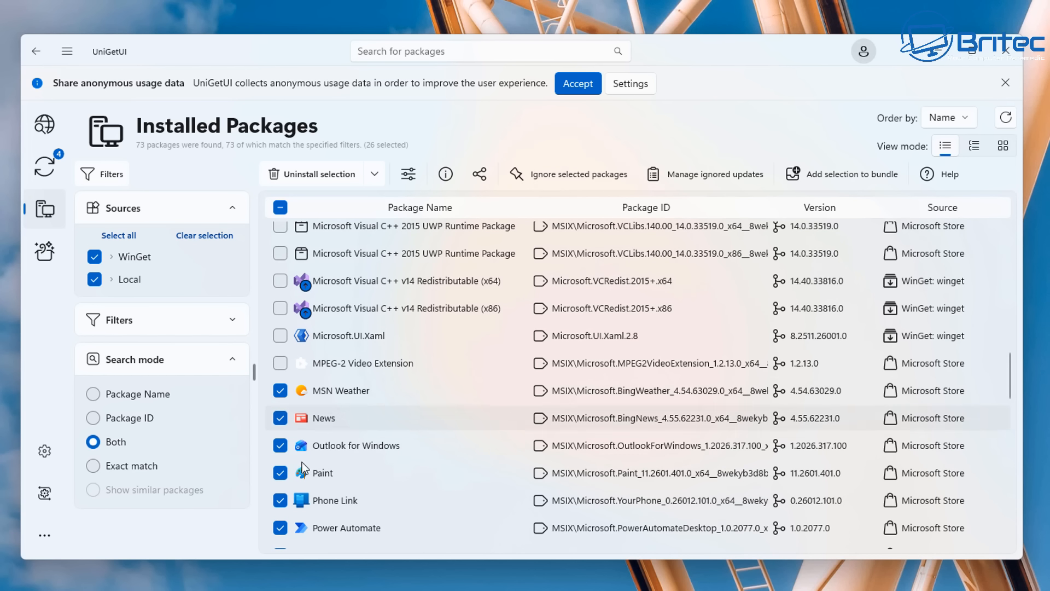
scroll(303, 474, up, 5)
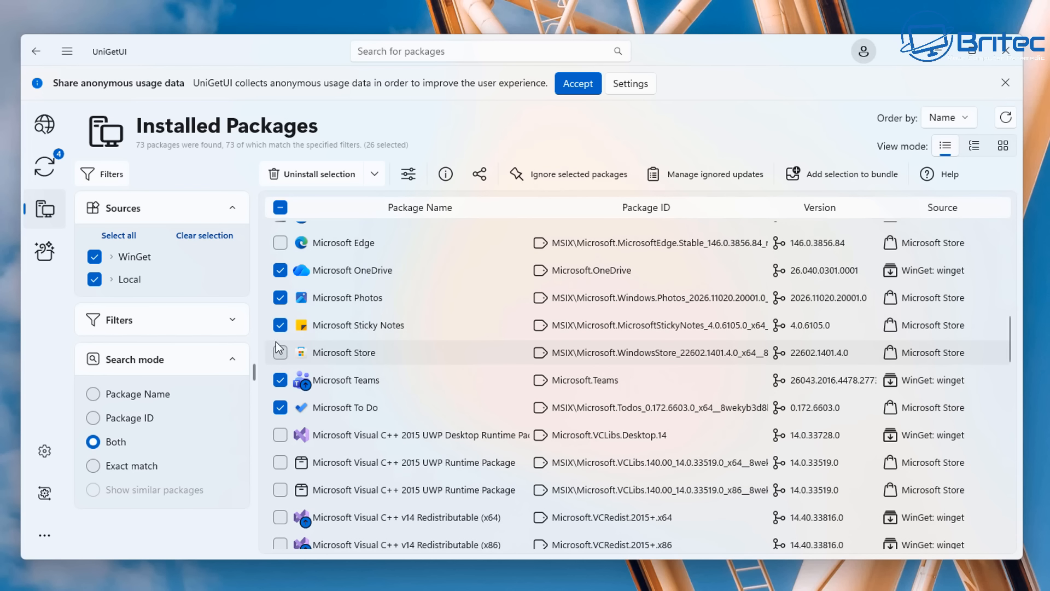
click(280, 353)
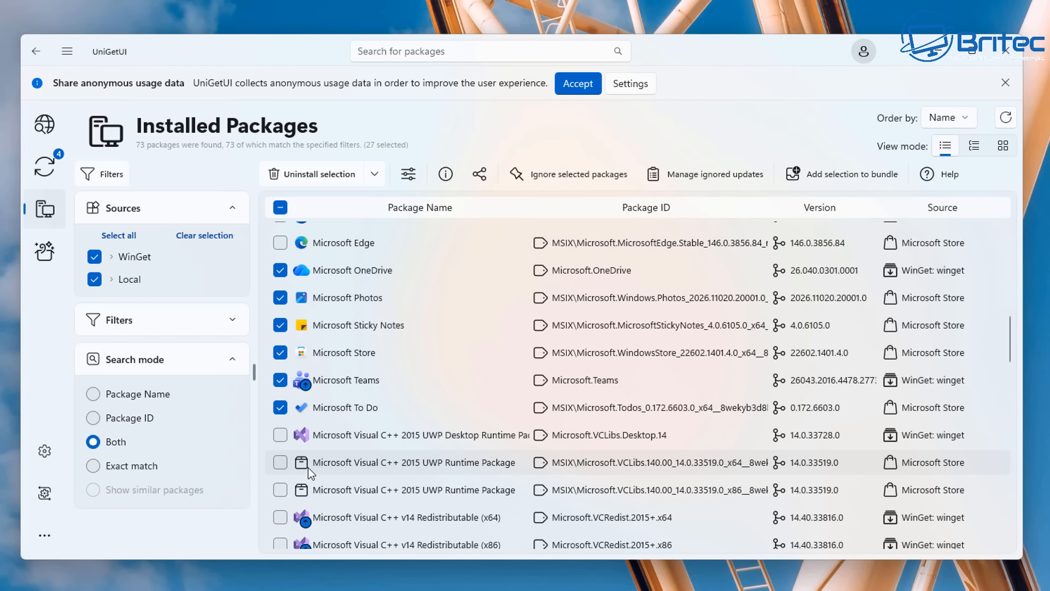
Step: Deselect Phone Link in the installed packages list and select it again
scroll(307, 467, down, 3)
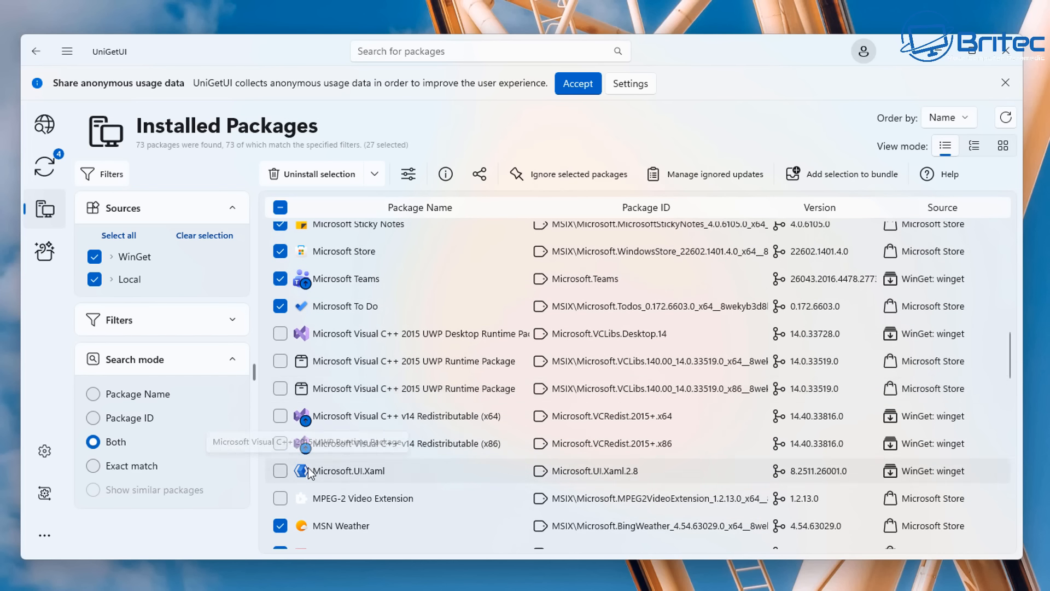
scroll(298, 484, down, 3)
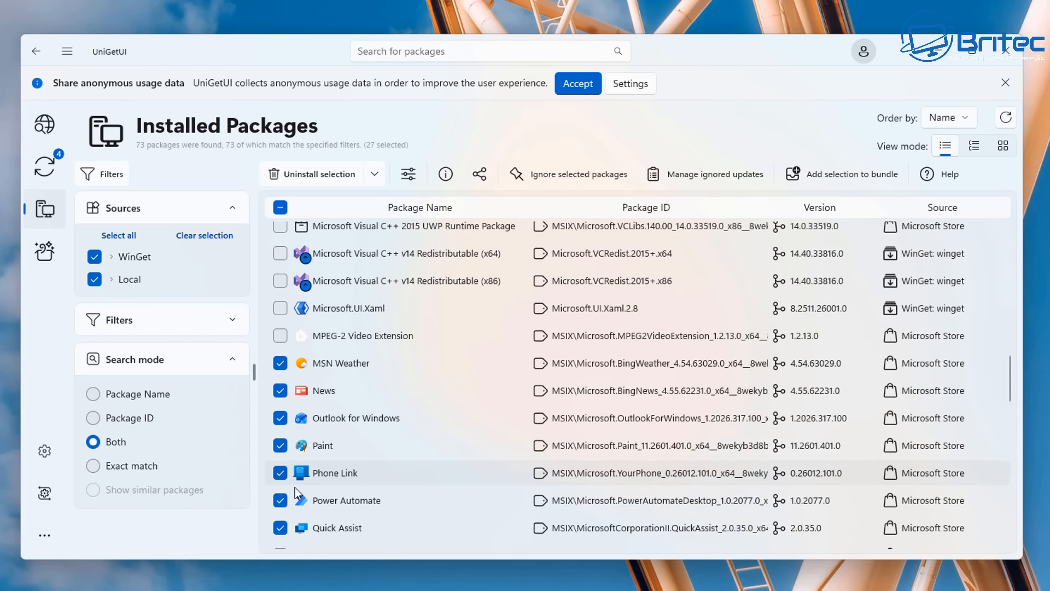
click(280, 433)
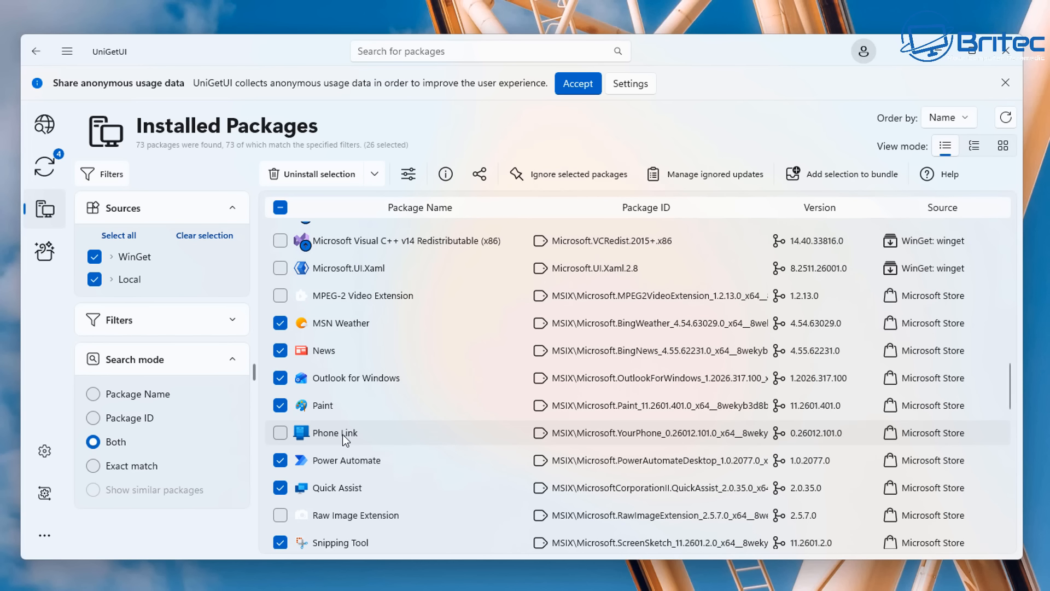
click(280, 433)
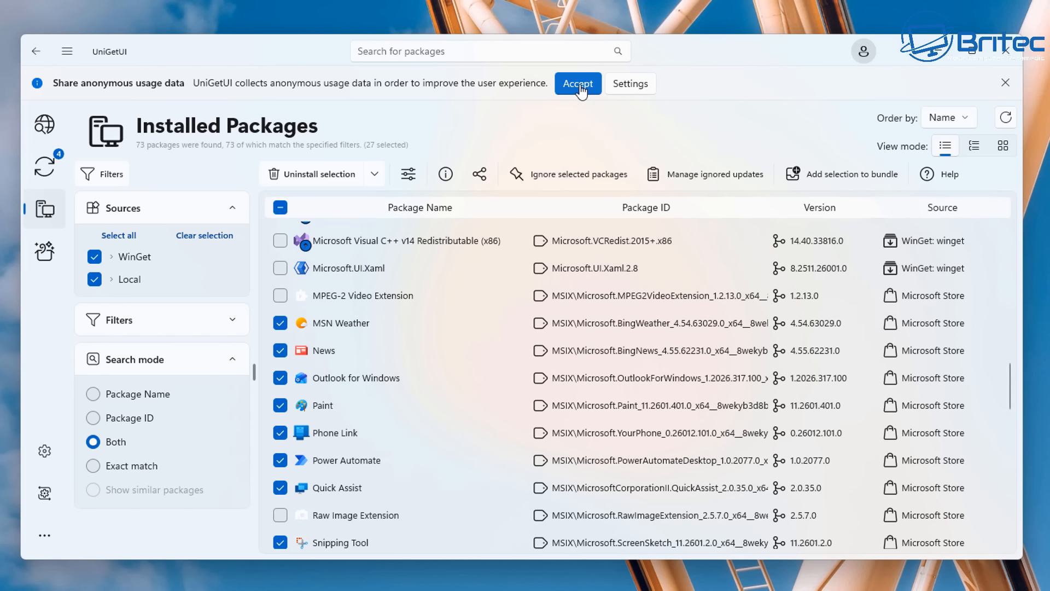
Step: Review the anonymous usage data request and decline sharing the data
click(621, 93)
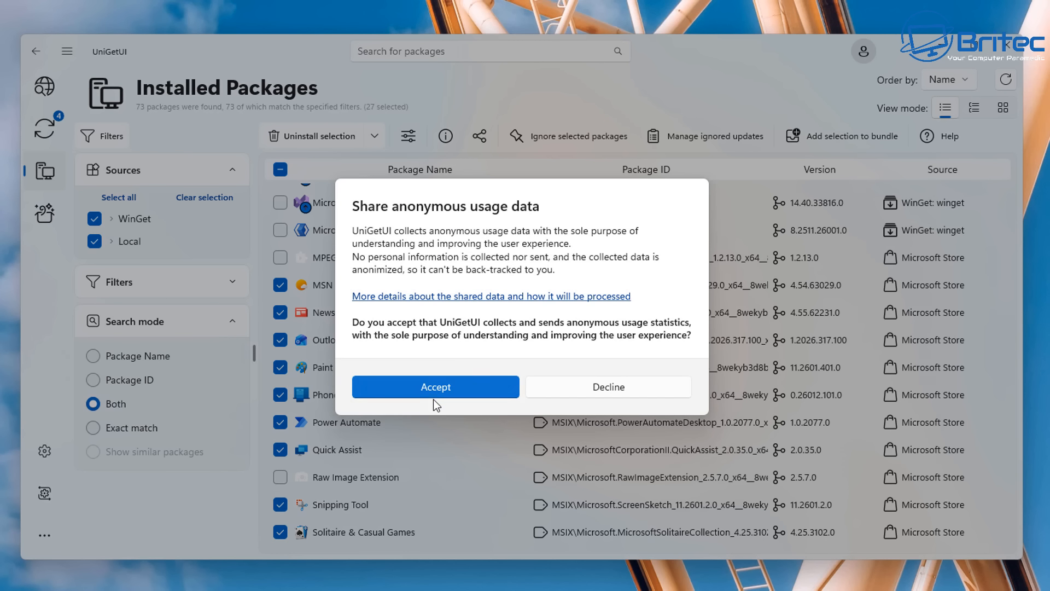
click(585, 389)
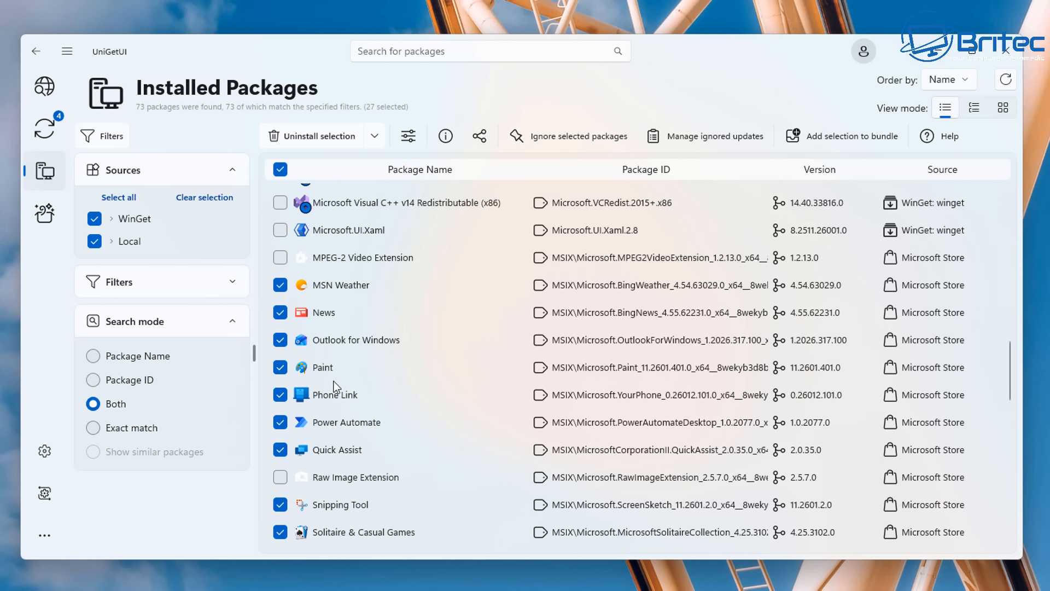
Step: Uninstall the 27 selected packages, confirming the removal and allowing the Microsoft app to make changes to the device
click(330, 138)
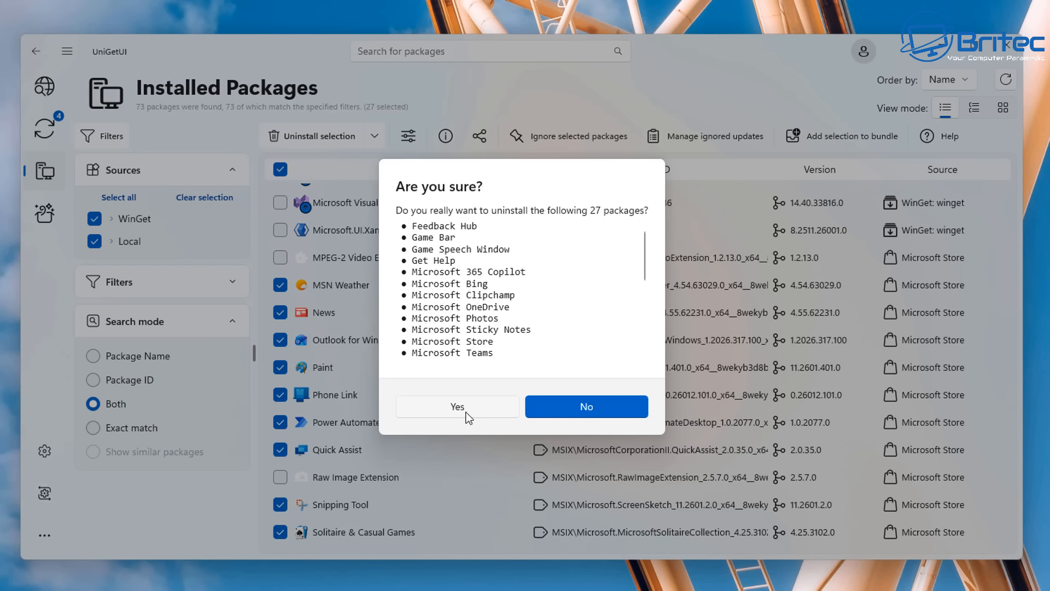
click(466, 413)
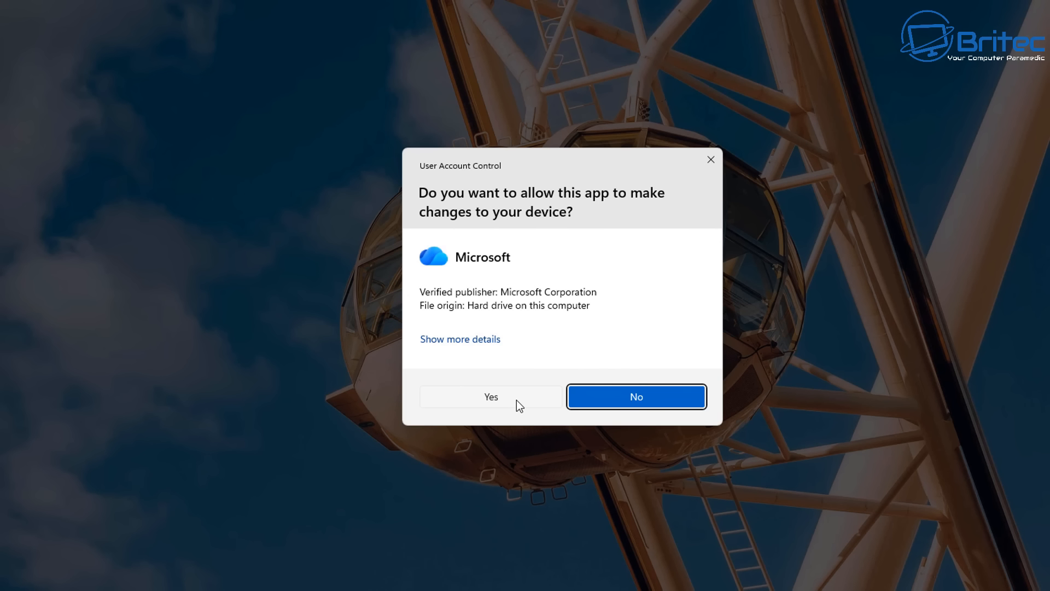
click(470, 398)
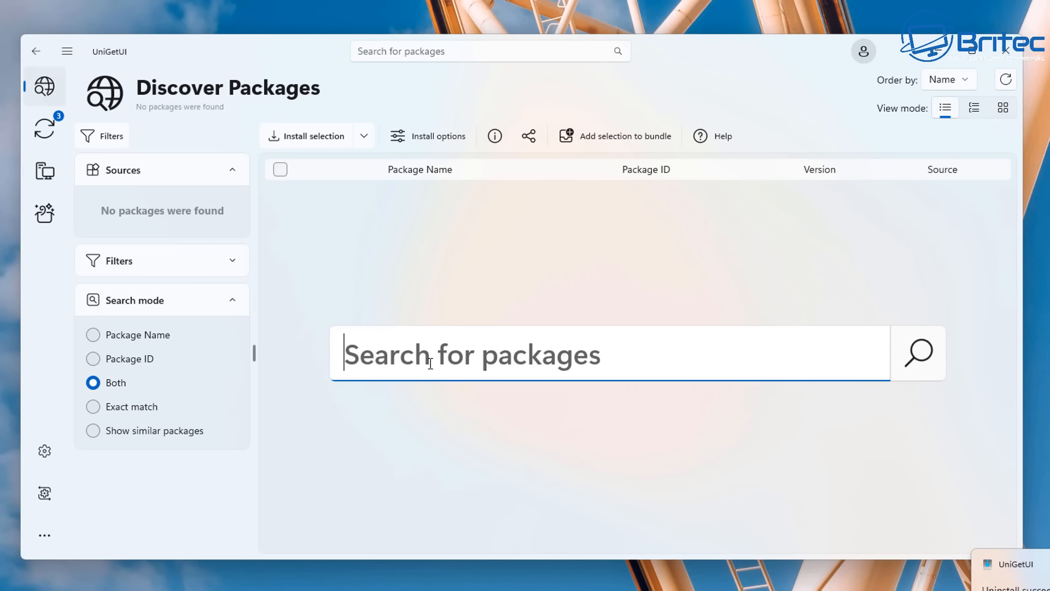
Step: Search the discoverable packages for Google Chrome
text(Goo)
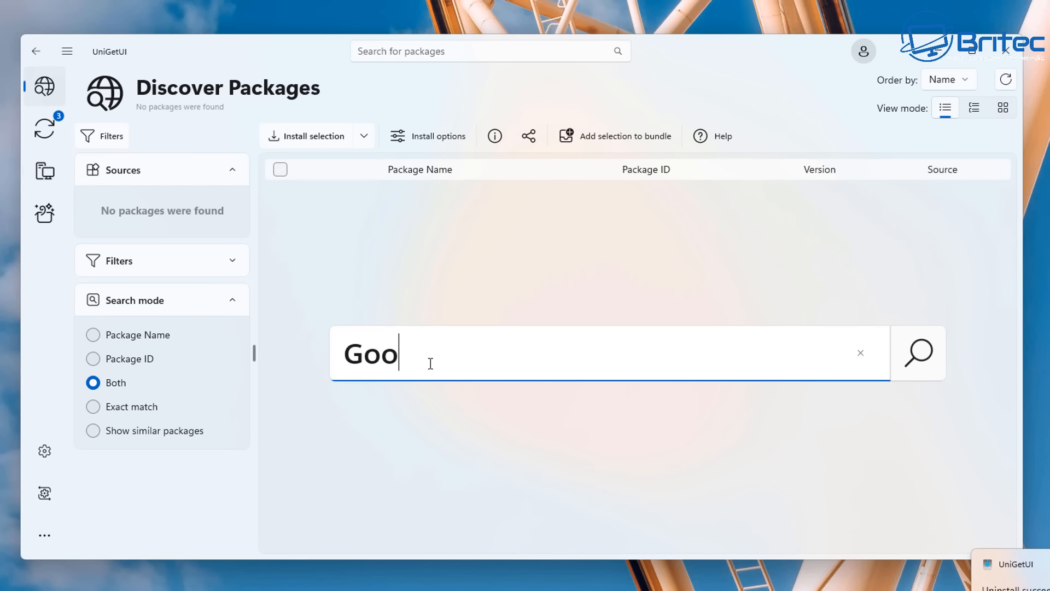
text(gle Ch)
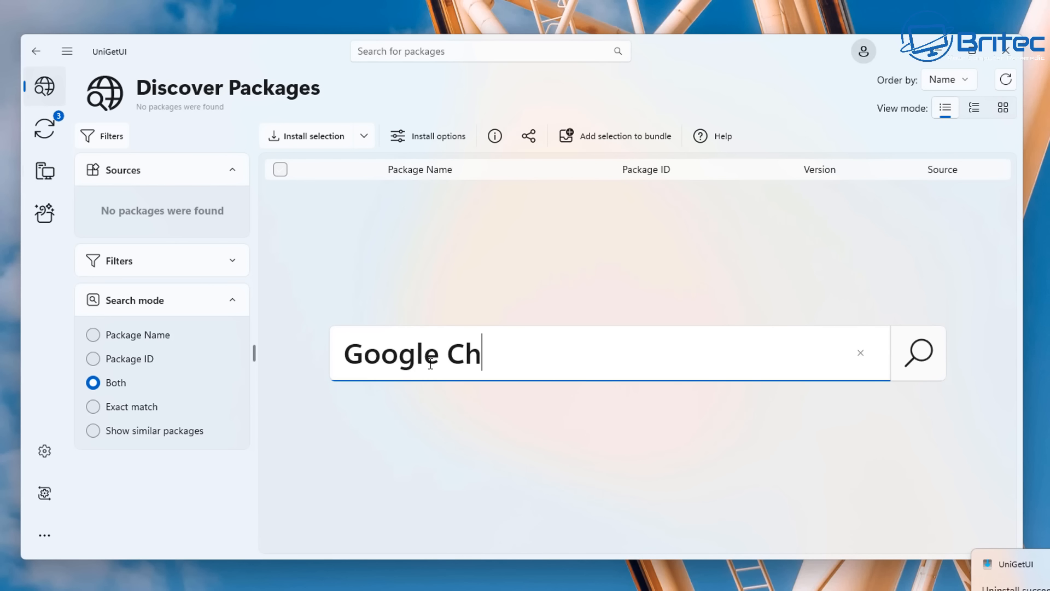
text(romwe)
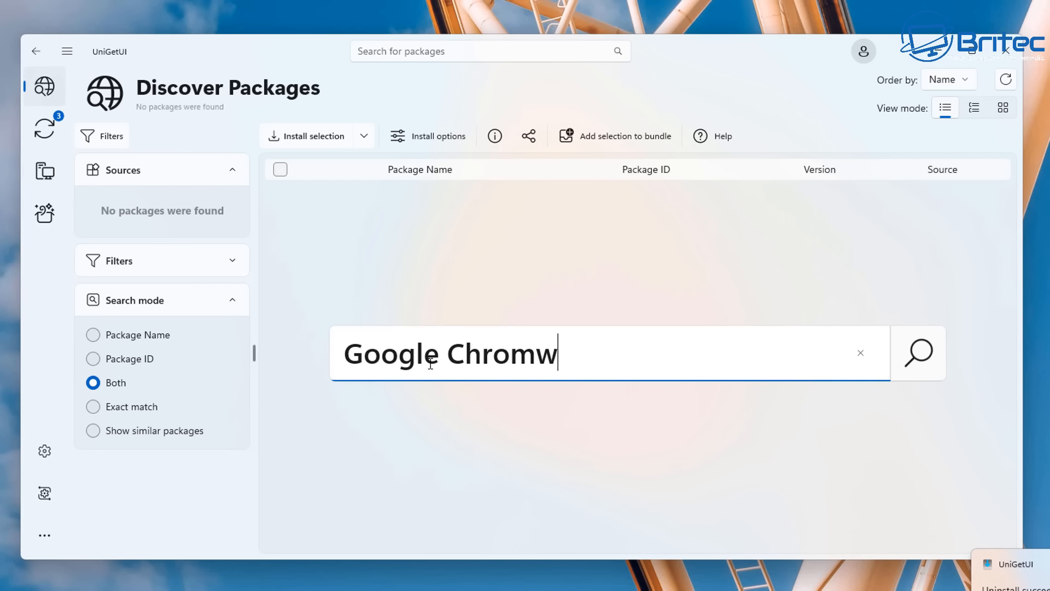
key(Return)
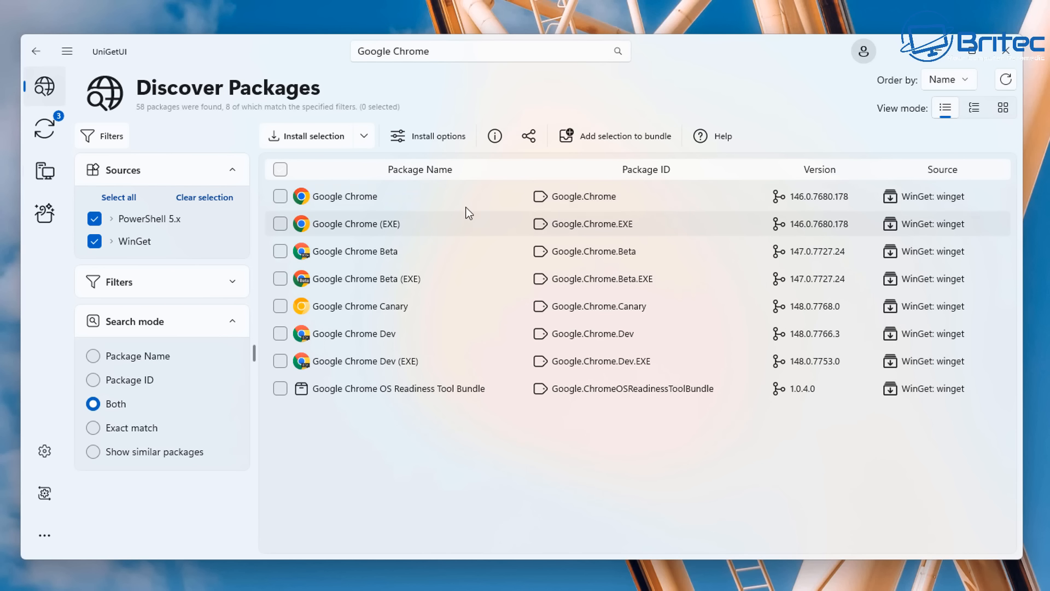
Step: Install the Google Chrome package, allow UniGetUI Elevator to make changes to the device, and close the package manager window
click(279, 197)
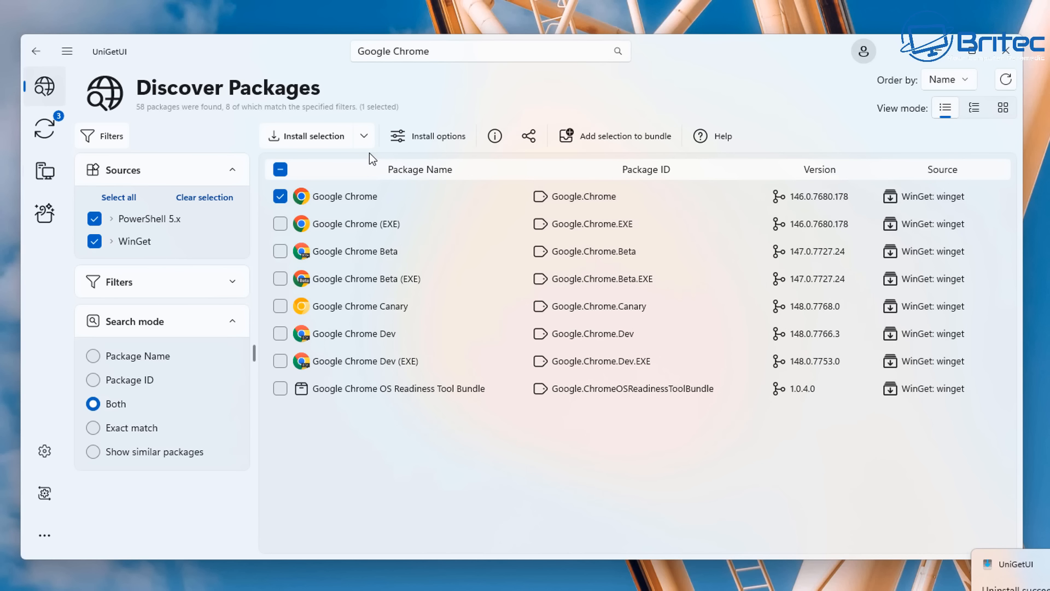
click(314, 137)
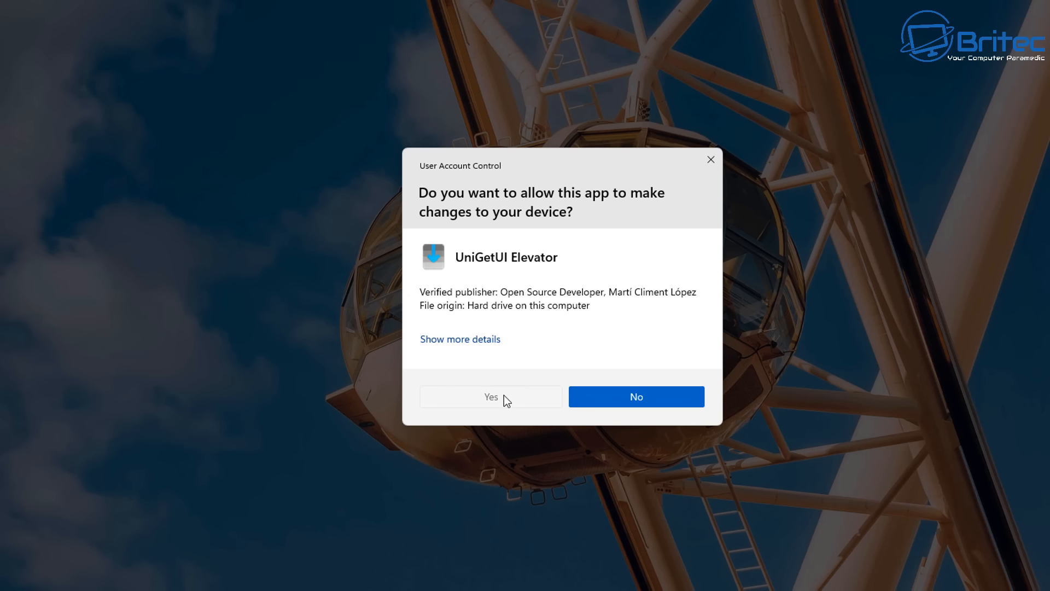
click(504, 397)
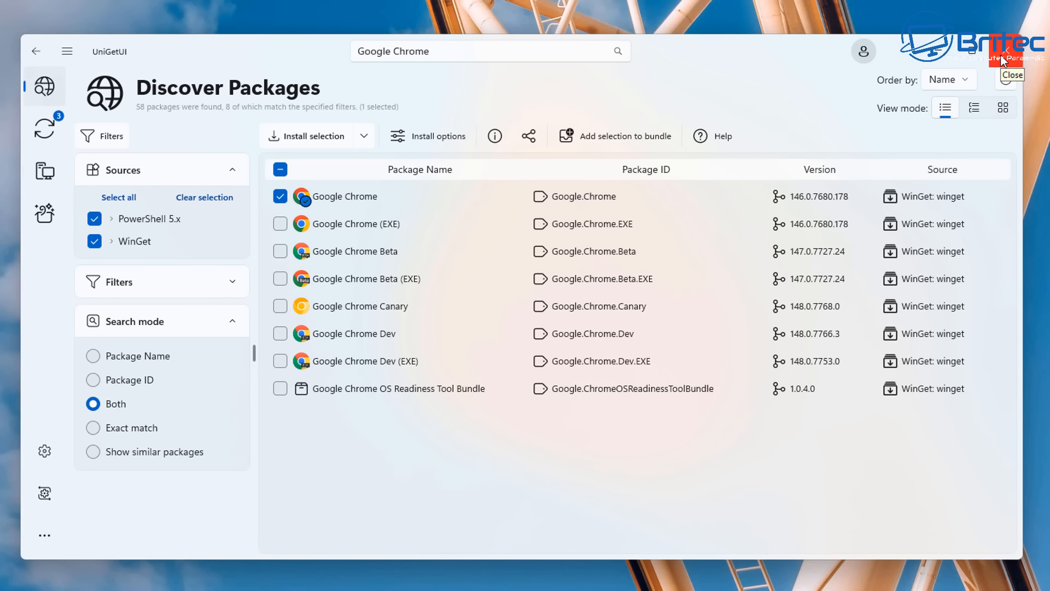
click(983, 64)
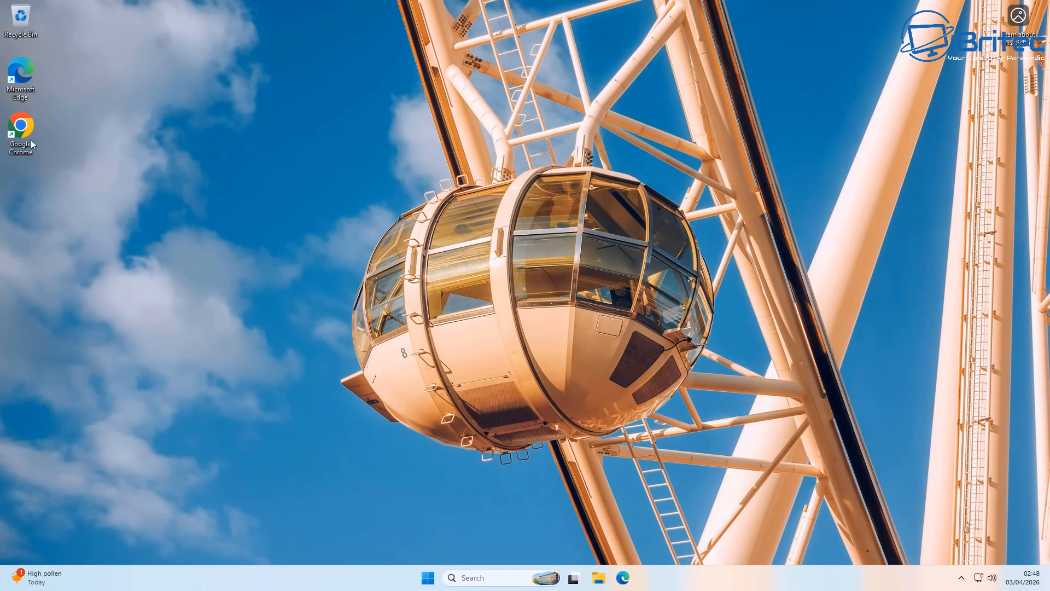
Step: Switch to Windows Settings and open the list of installed apps
click(428, 578)
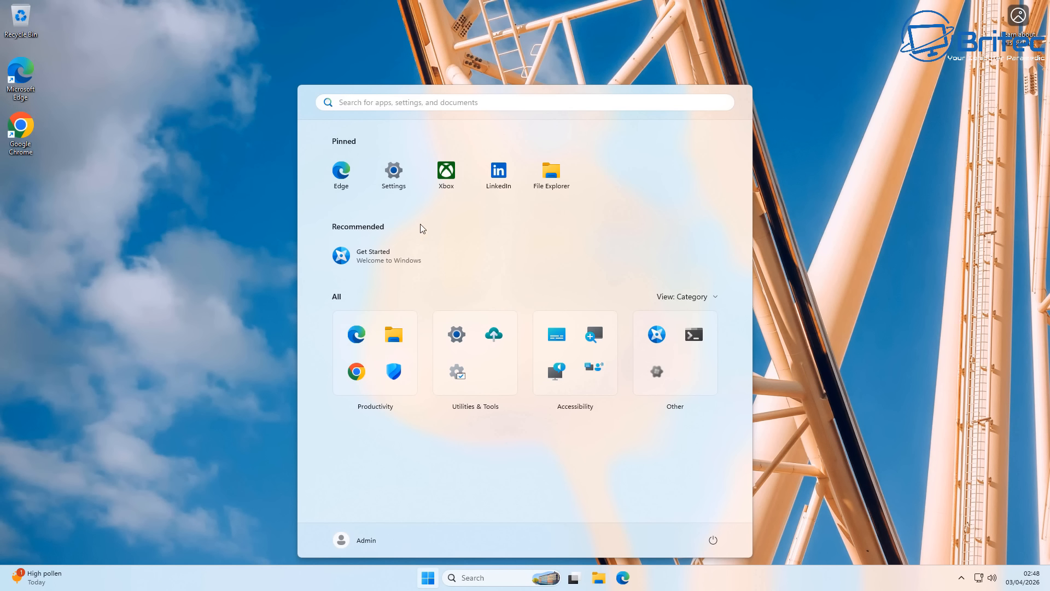
click(393, 173)
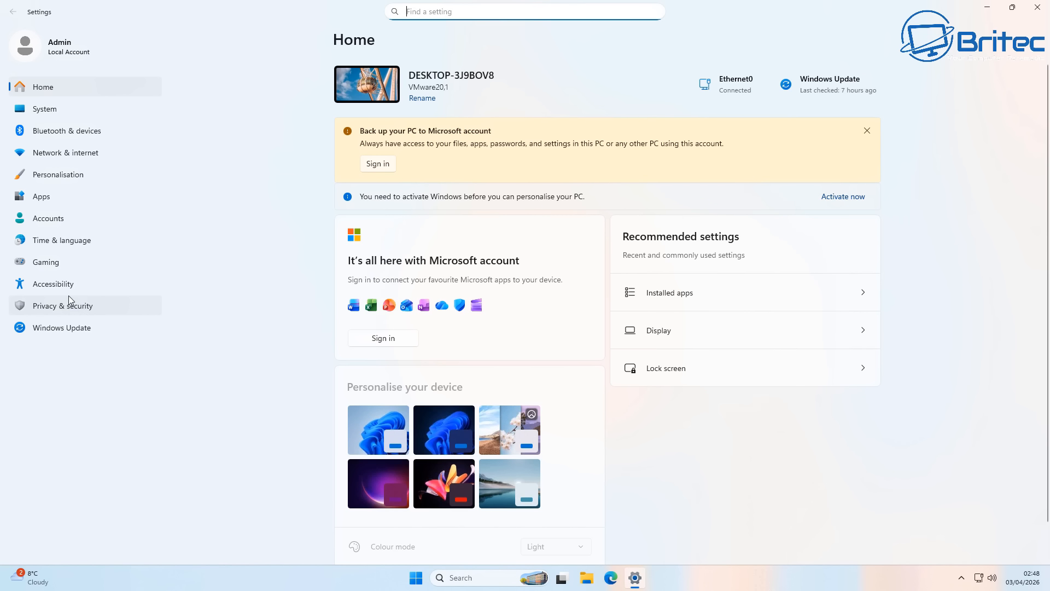
click(61, 196)
click(462, 90)
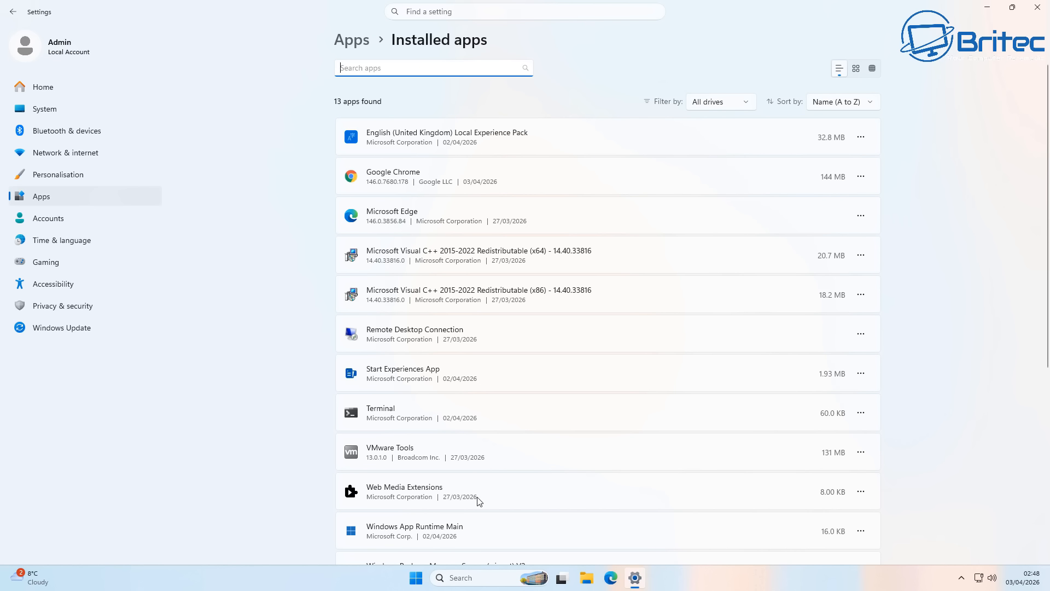
Step: Uninstall Remote Desktop Connection from the installed apps and decline restarting the computer
scroll(479, 501, down, 2)
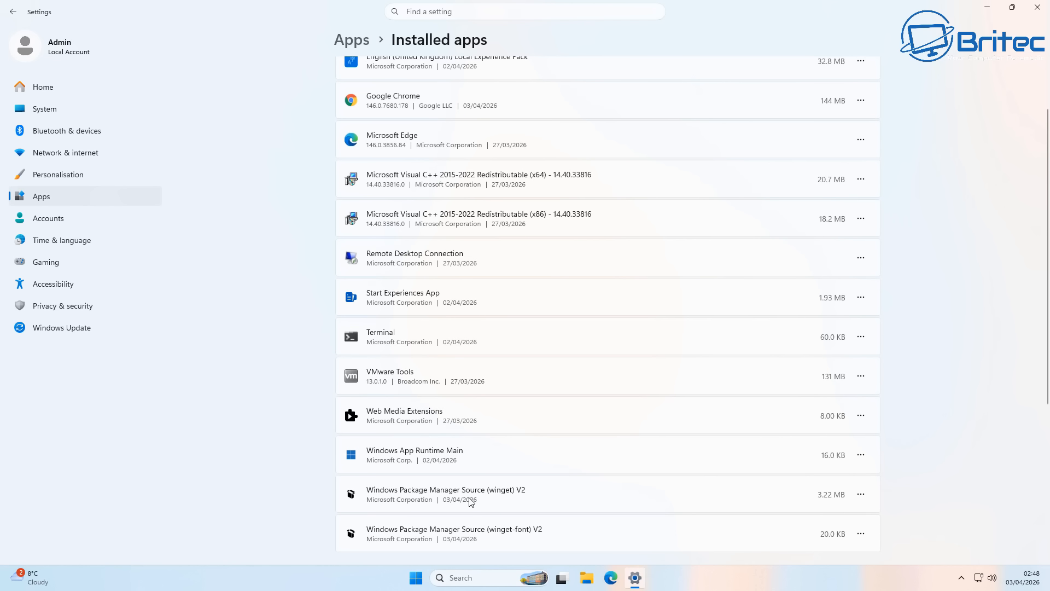
click(862, 258)
click(757, 300)
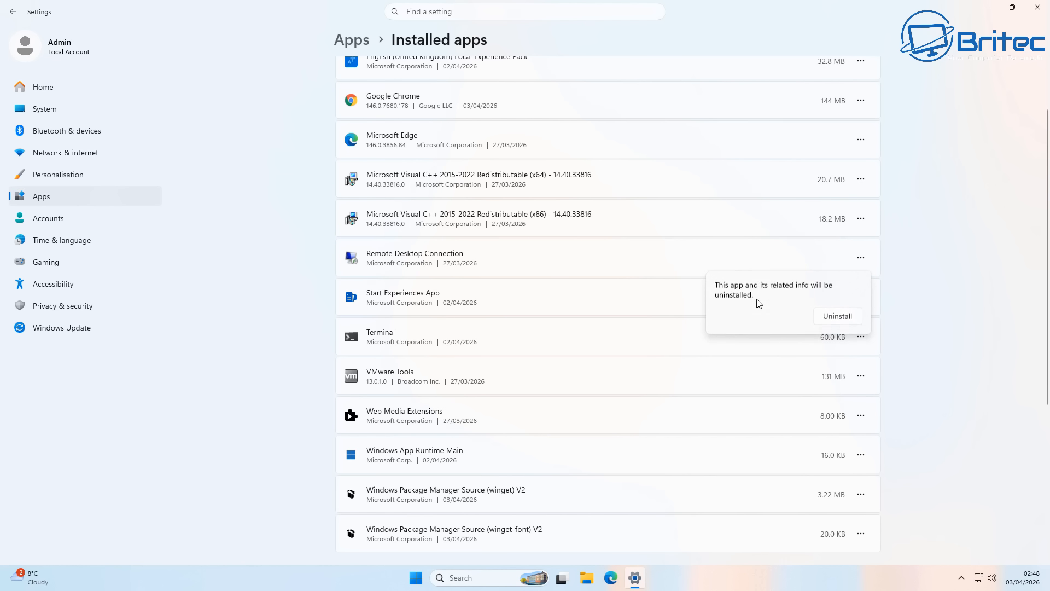
click(835, 320)
click(490, 374)
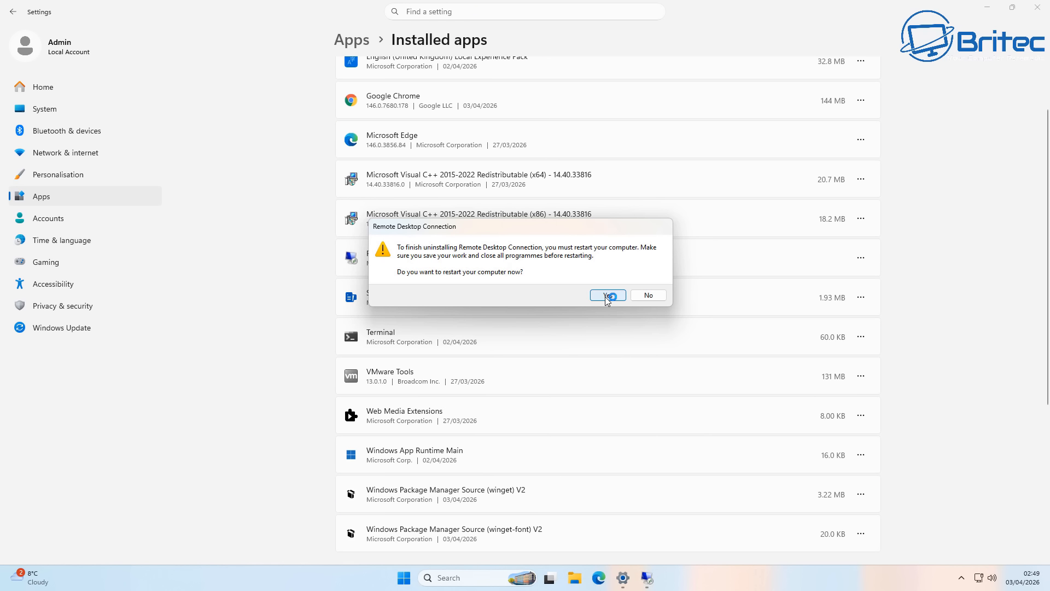
click(648, 296)
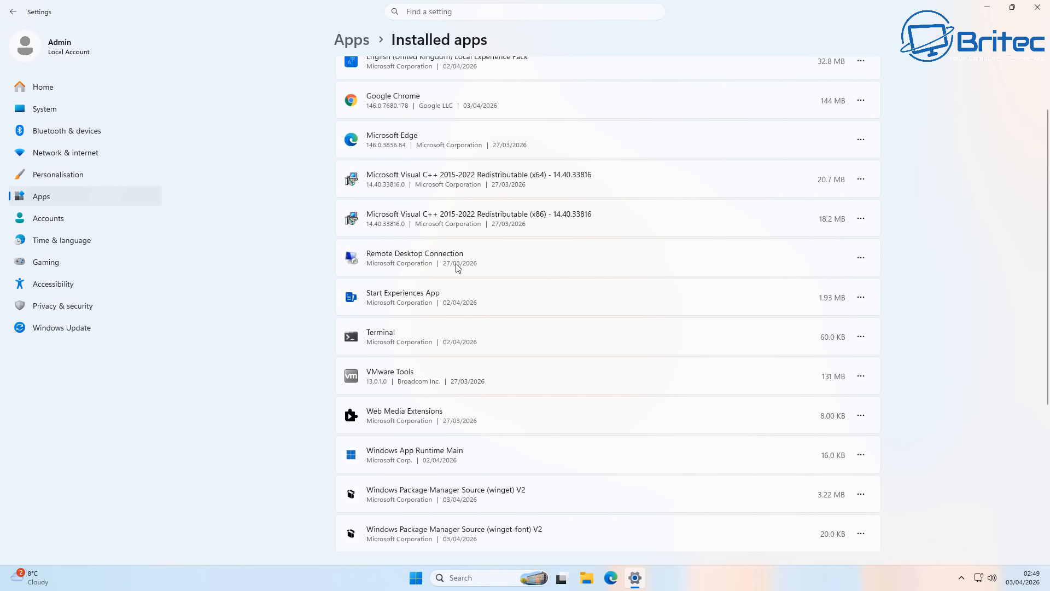
Step: Check the uninstall option for Microsoft Edge, look through the remaining installed apps, and close Settings
scroll(442, 319, up, 3)
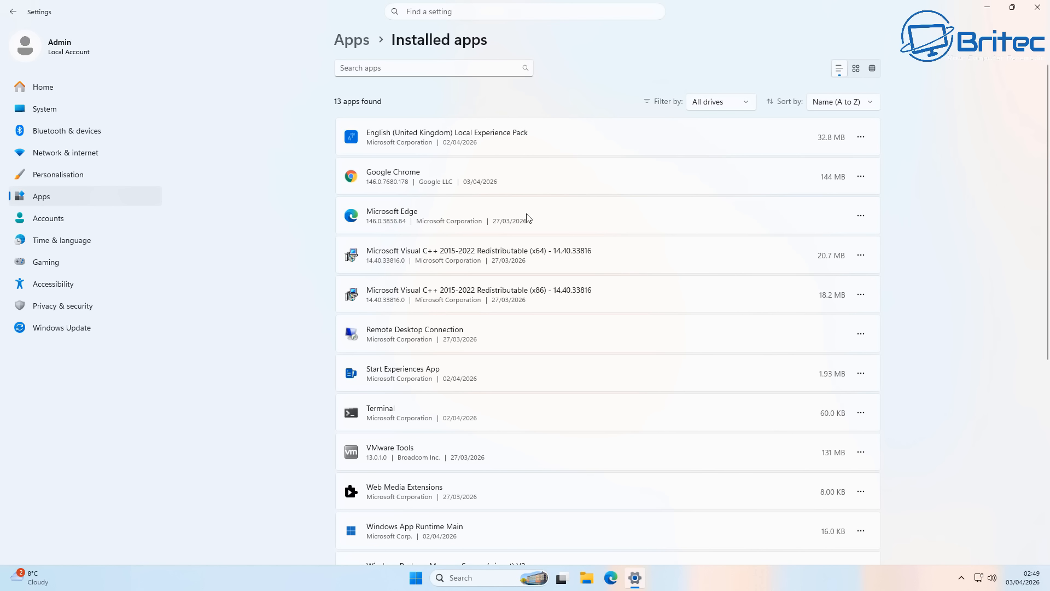
click(861, 215)
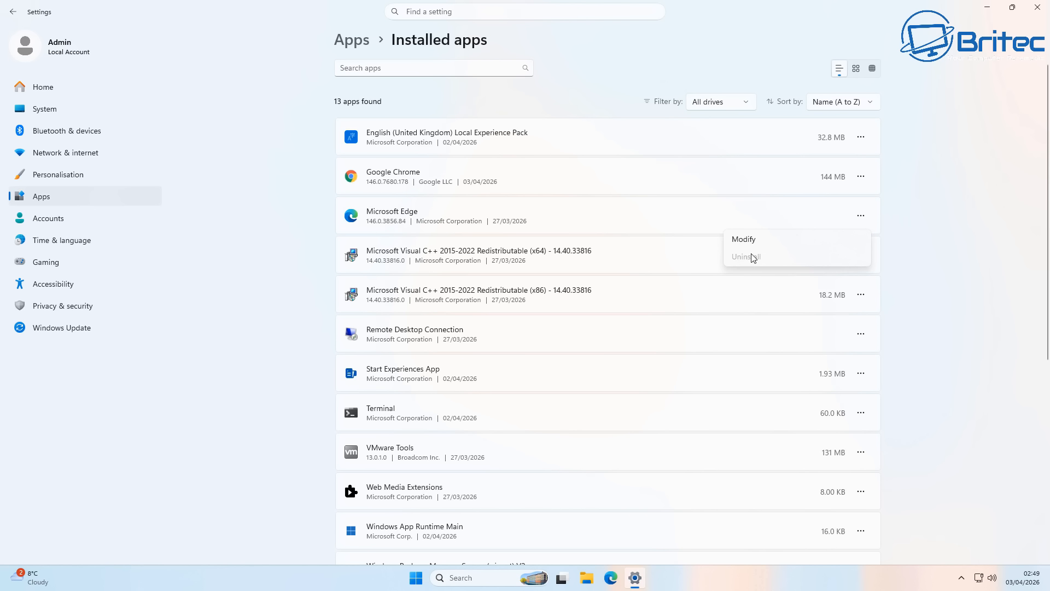
click(899, 271)
scroll(784, 375, down, 2)
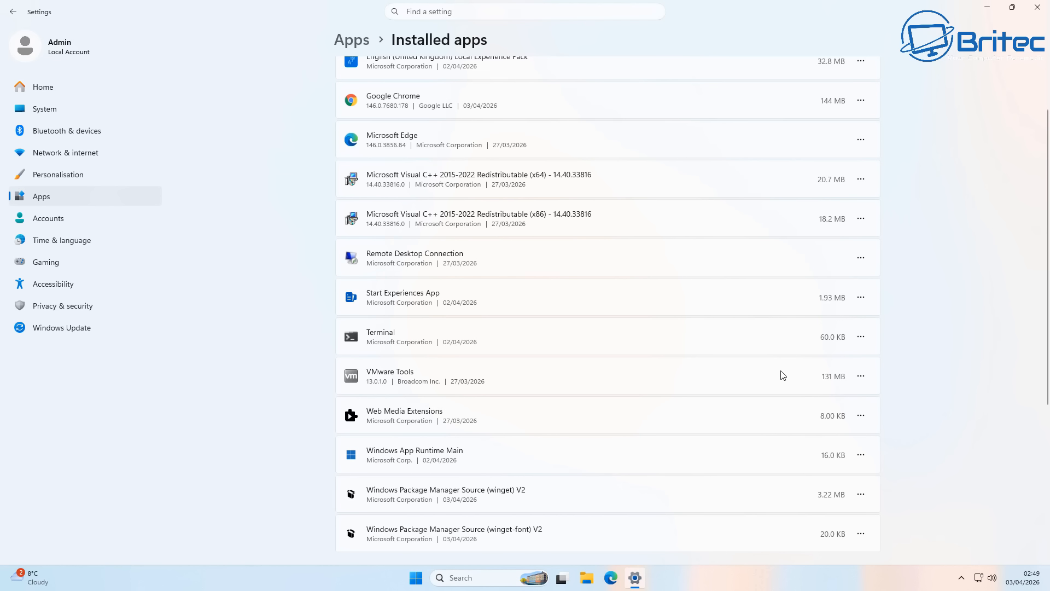
scroll(783, 375, down, 2)
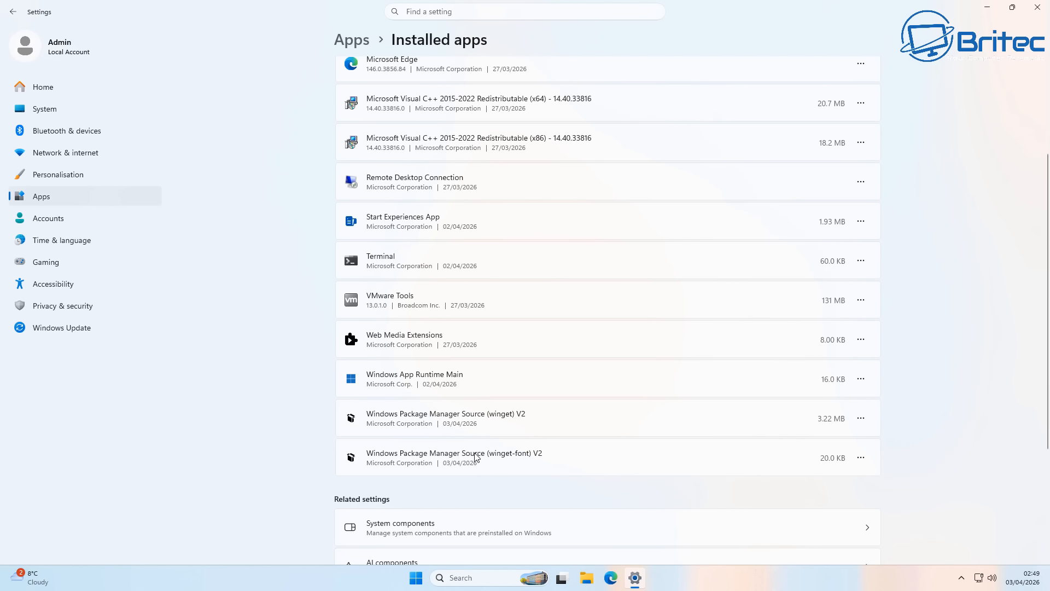
scroll(476, 457, down, 4)
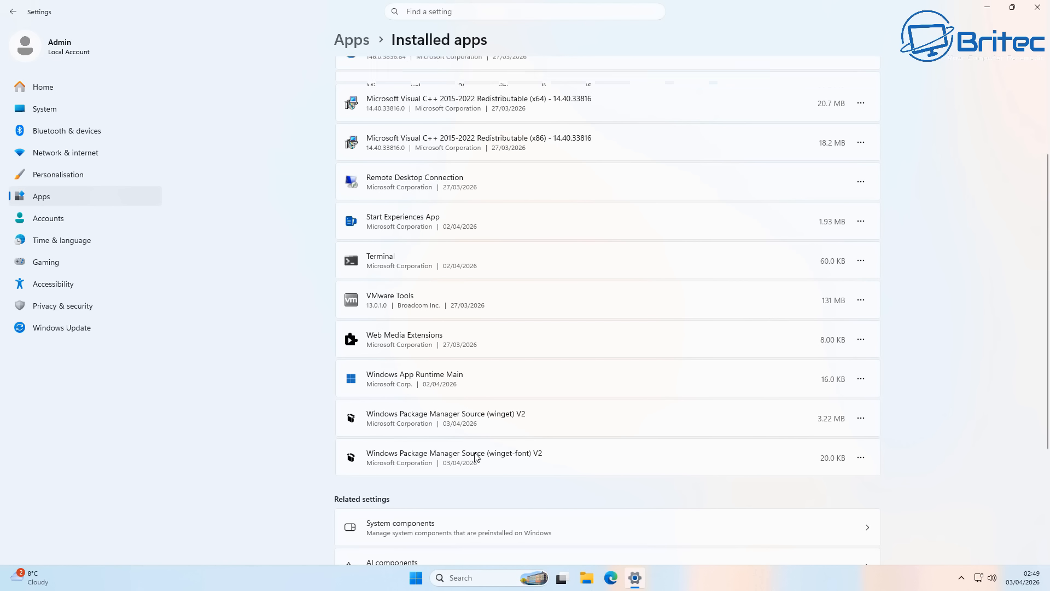
click(1037, 7)
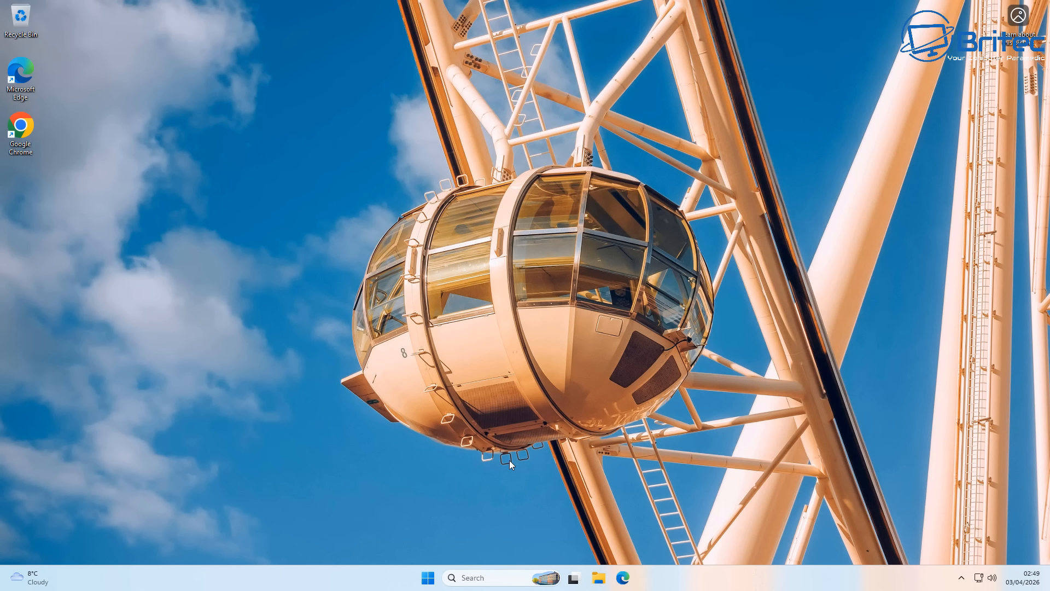
Step: Set the taskbar search to Search icon only, turn off Task view, Widgets and Resume, and close the taskbar settings
right_click(397, 572)
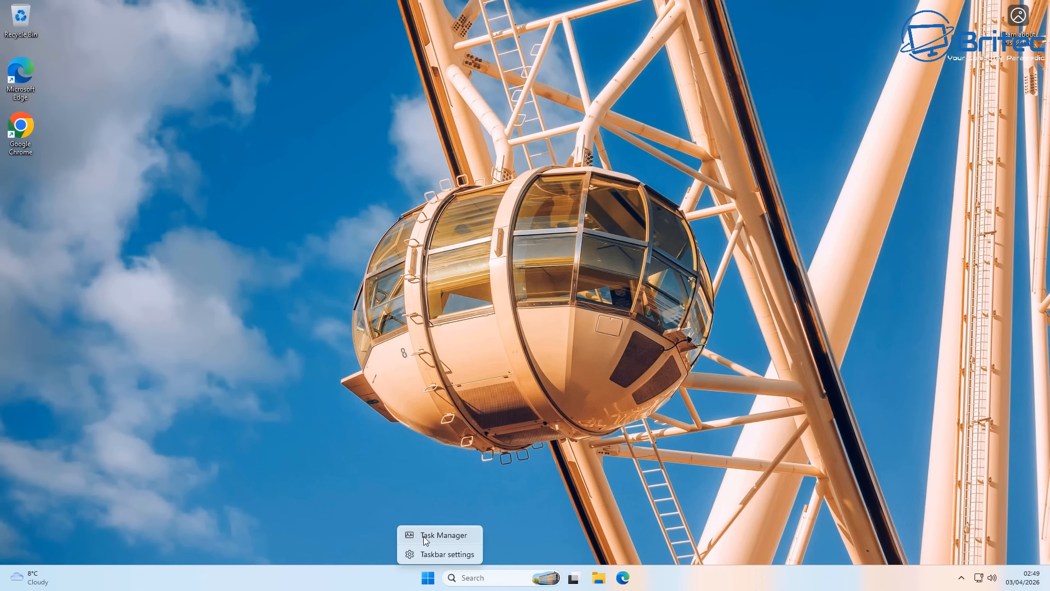
click(426, 554)
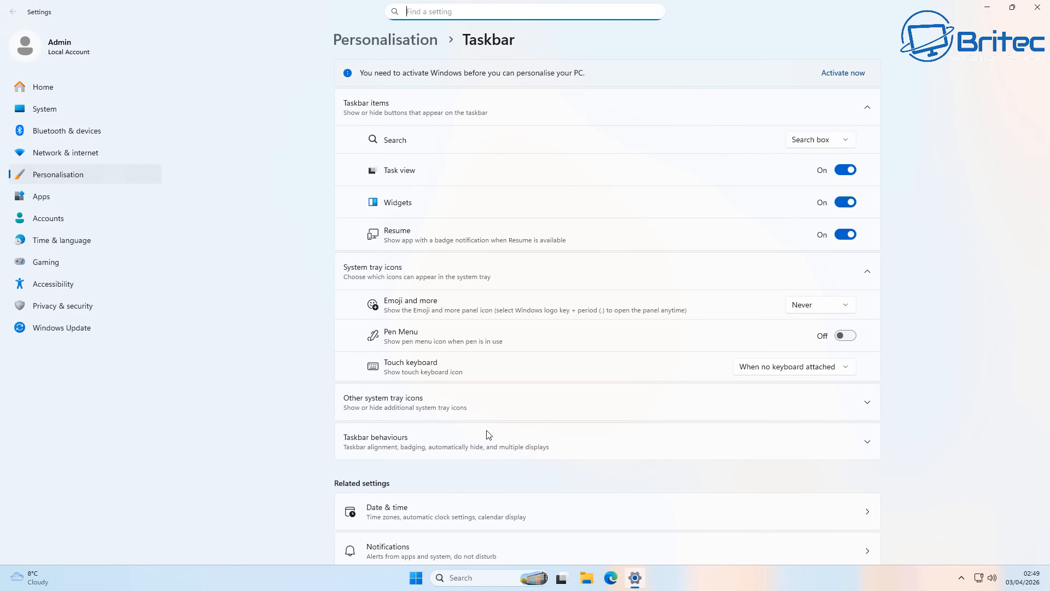
click(830, 143)
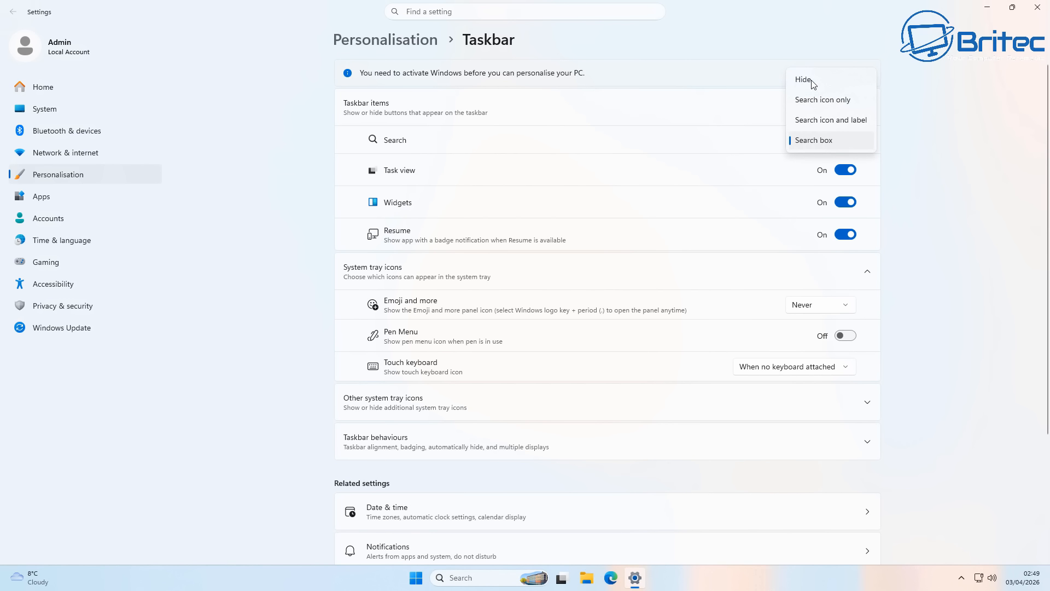
click(814, 100)
click(845, 170)
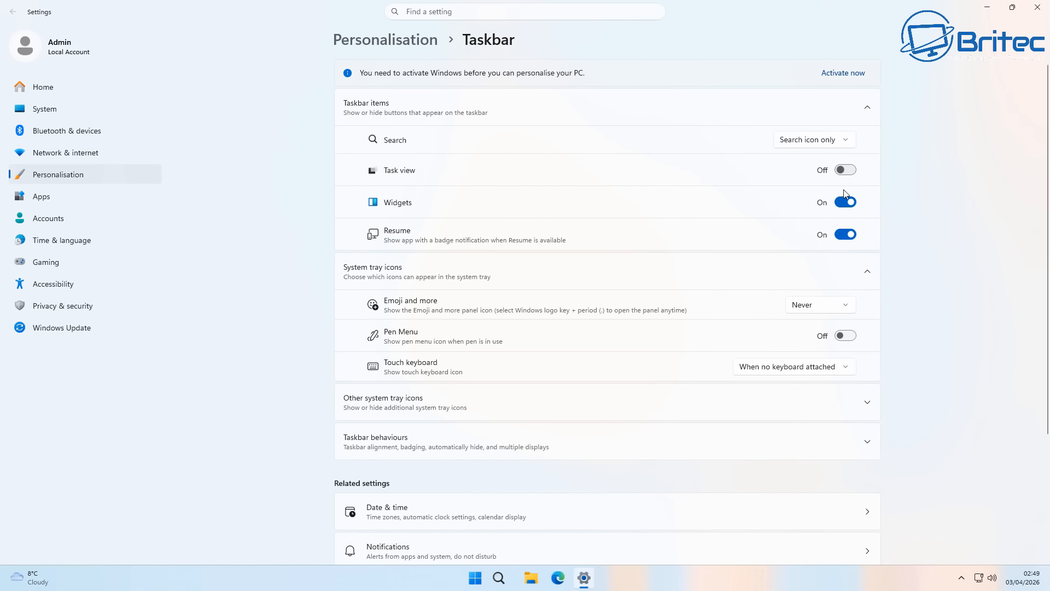
click(845, 203)
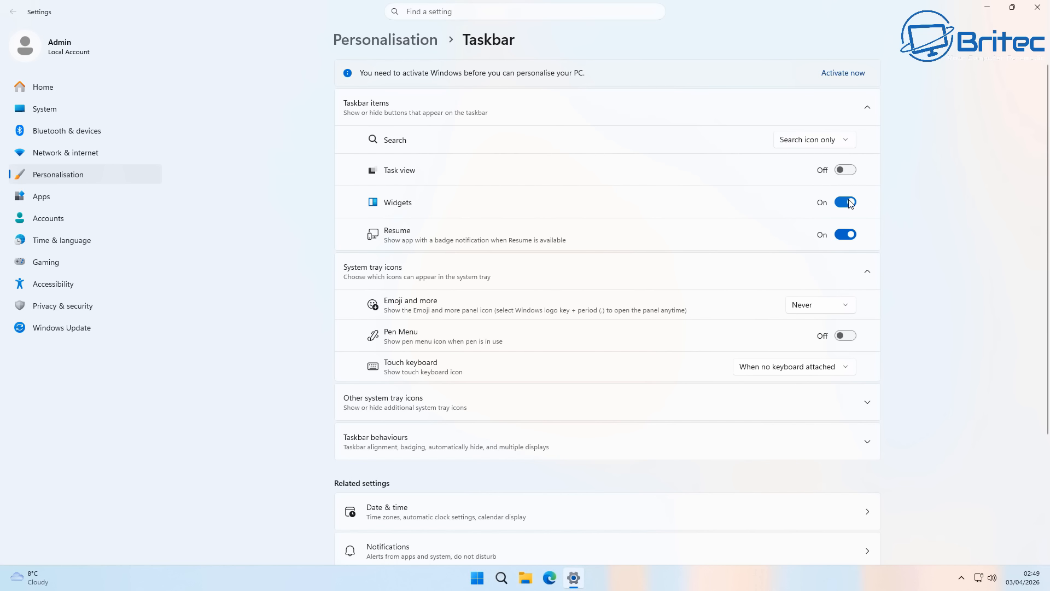
click(847, 237)
click(1038, 11)
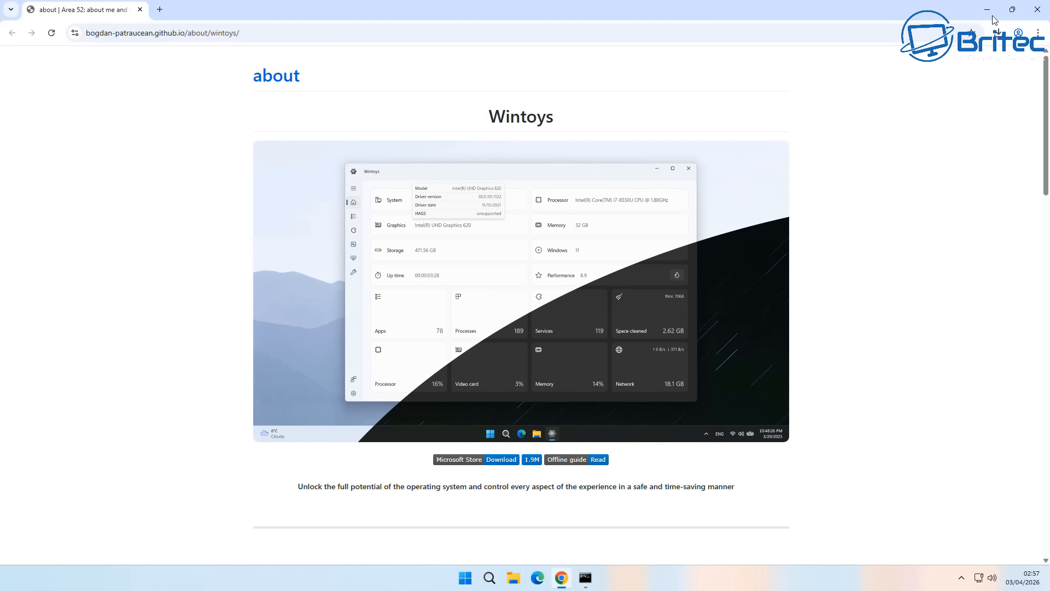
Step: Copy the PowerShell launch command from the Usage section of the EdgeRemover GitHub page and minimise the browser
mouse_move(1012, 10)
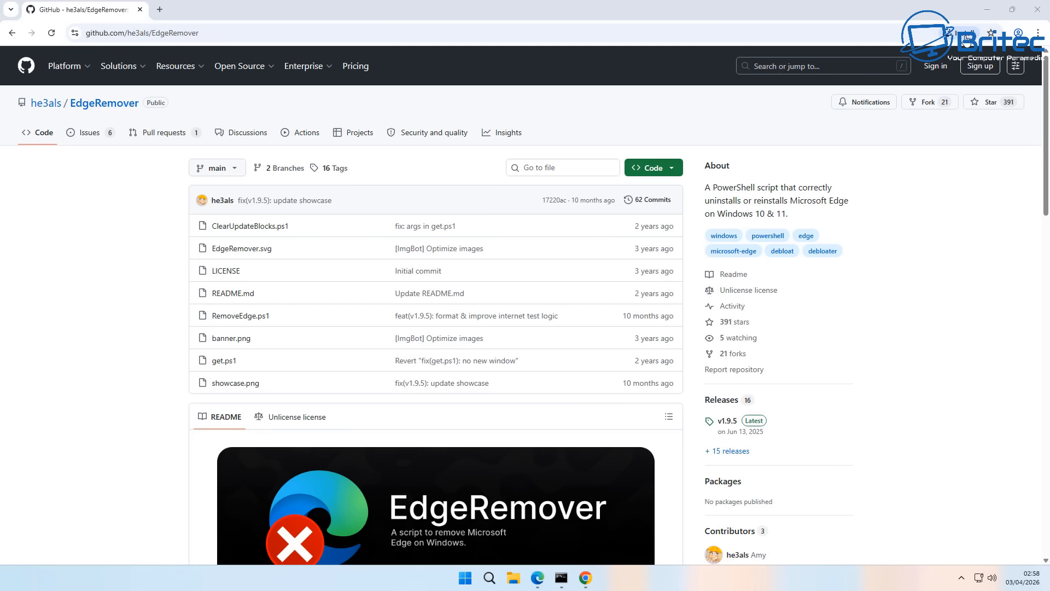
middle_click(946, 315)
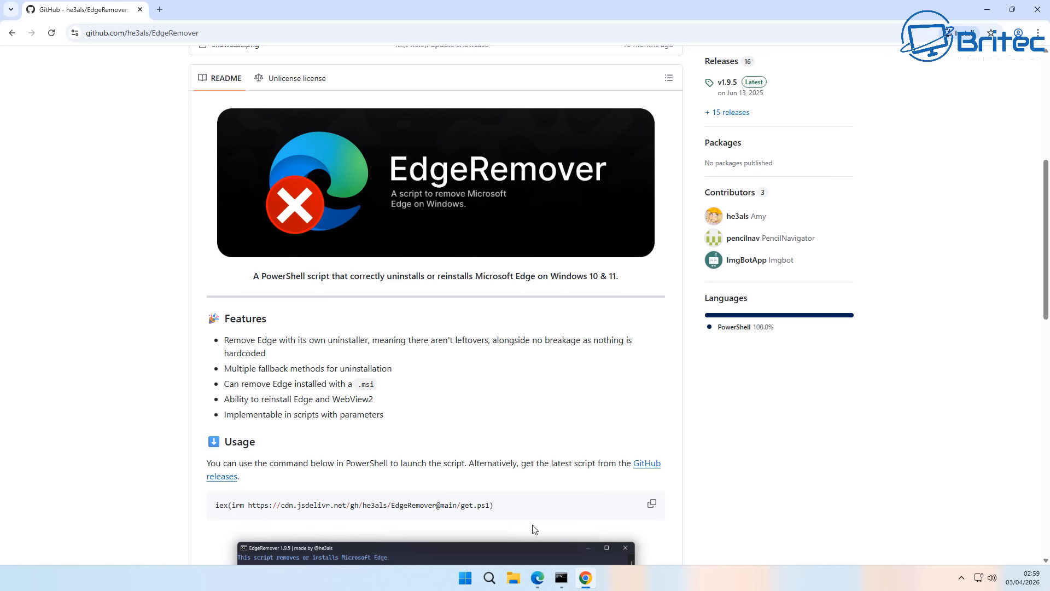
click(652, 506)
click(988, 10)
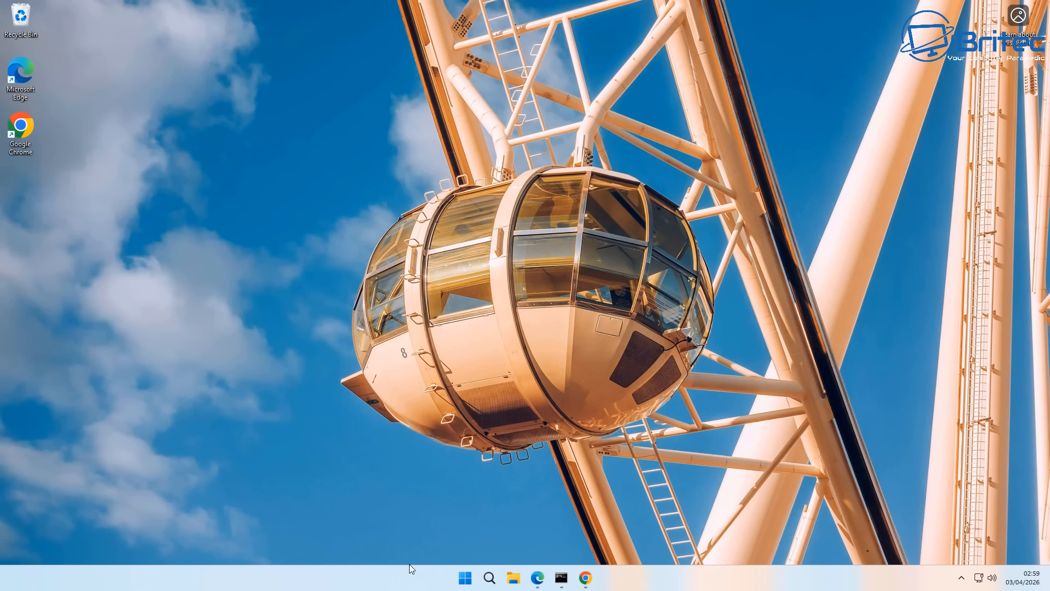
Step: Open Terminal as administrator, allow it to make changes to the device, and reposition its window
right_click(465, 578)
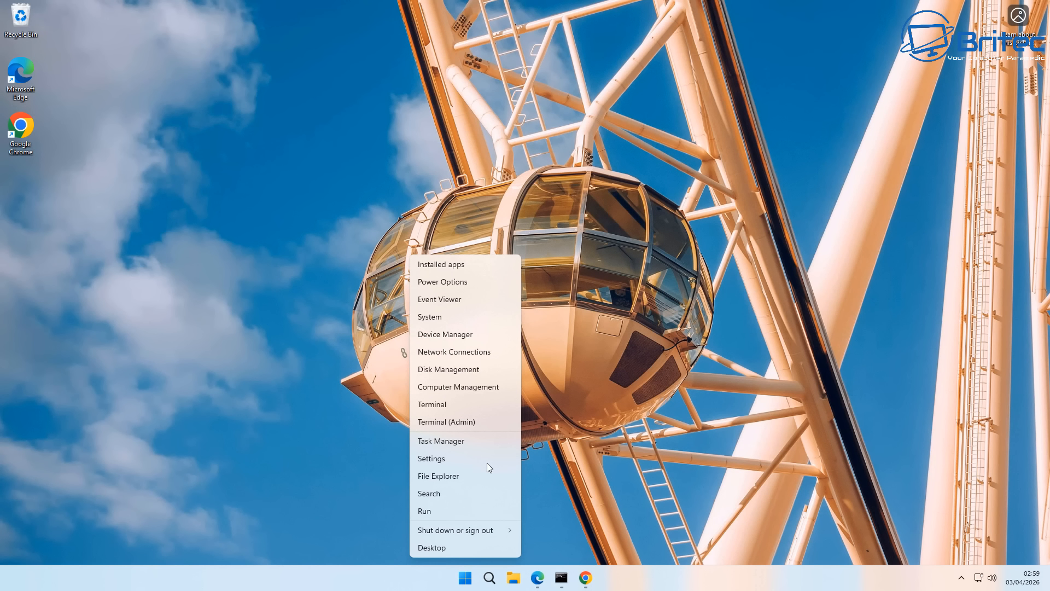
click(462, 421)
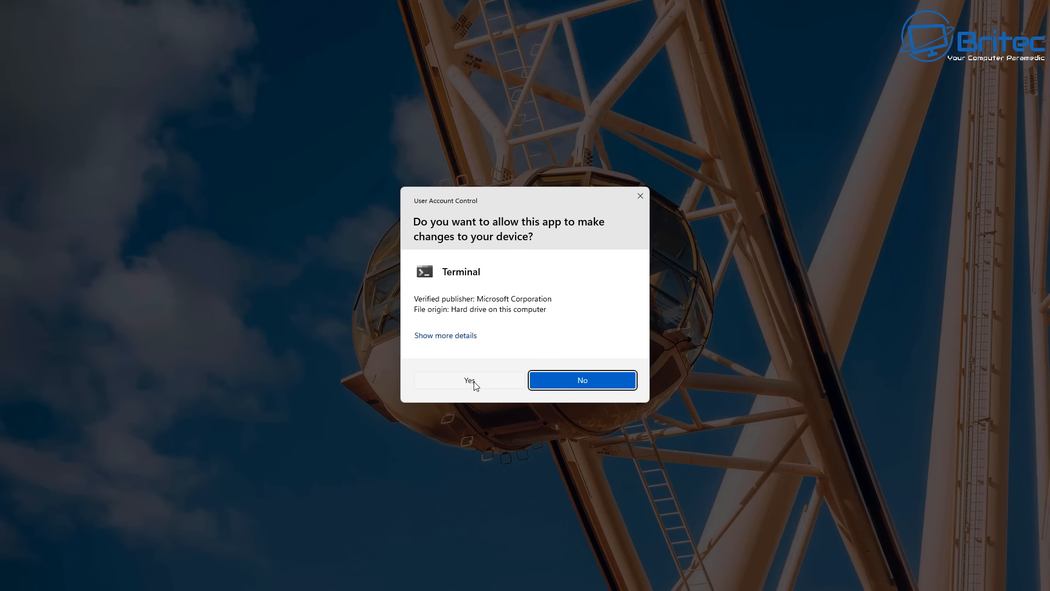
click(469, 380)
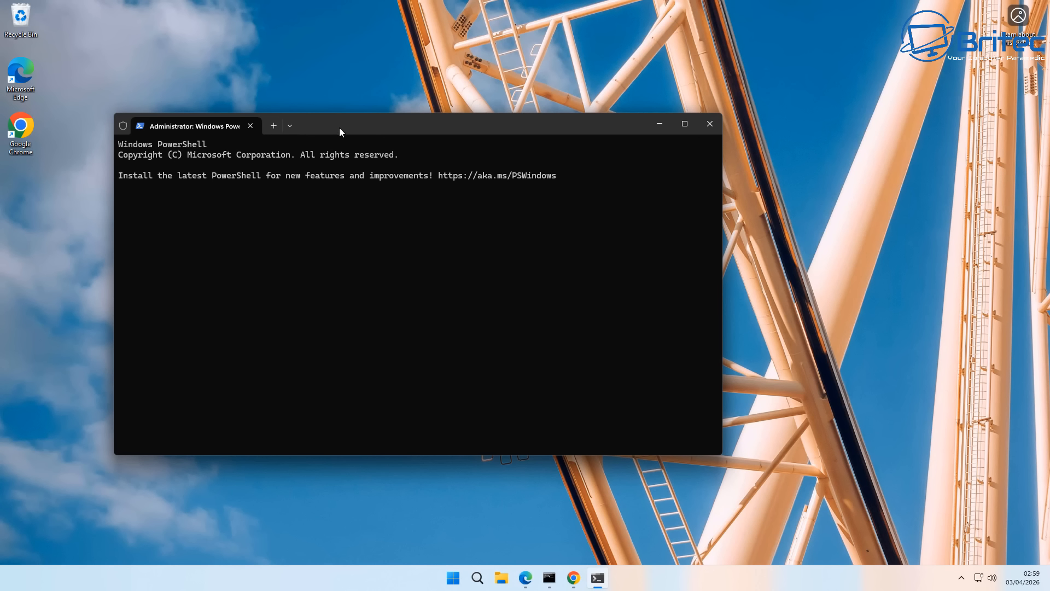
drag(340, 127, 410, 129)
Step: Run the copied EdgeRemover command and choose action 2 to uninstall Edge
key(ctrl+v)
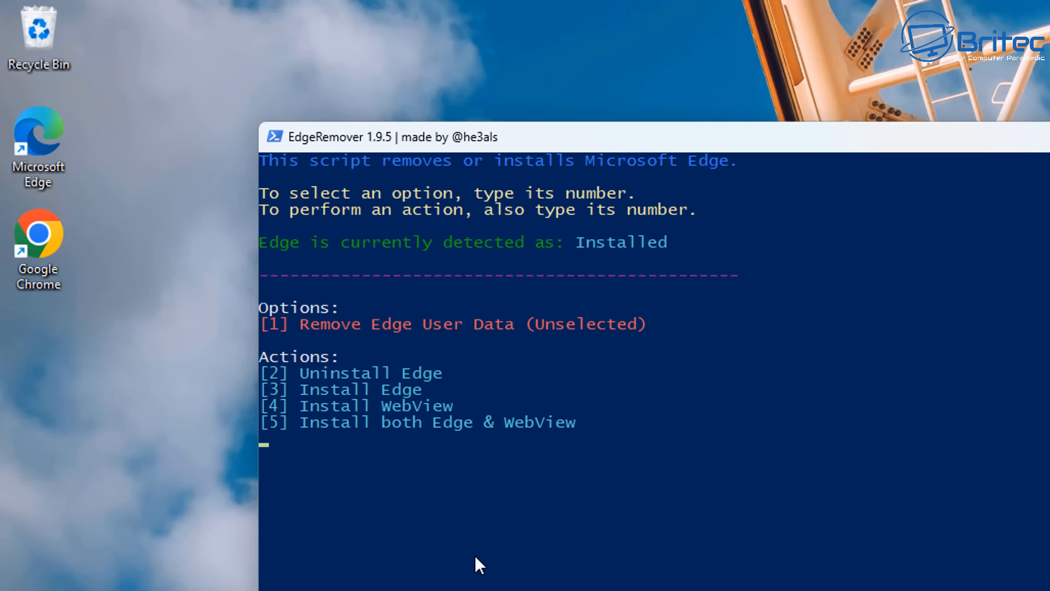
text(2)
key(Return)
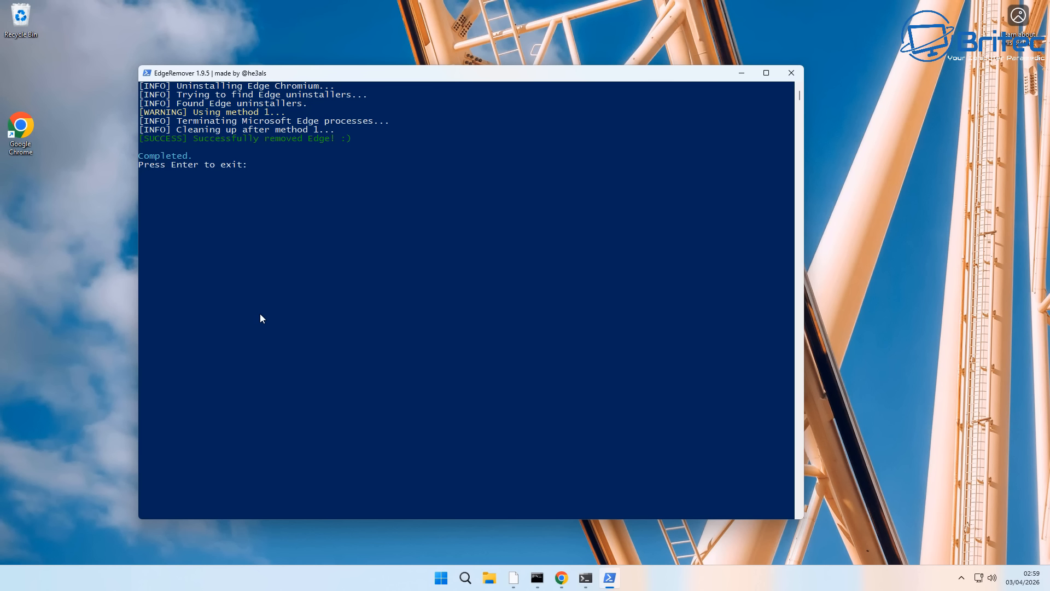
Step: Exit EdgeRemover and close Terminal, the leftover blank-icon windows and the Command Prompt window
key(Return)
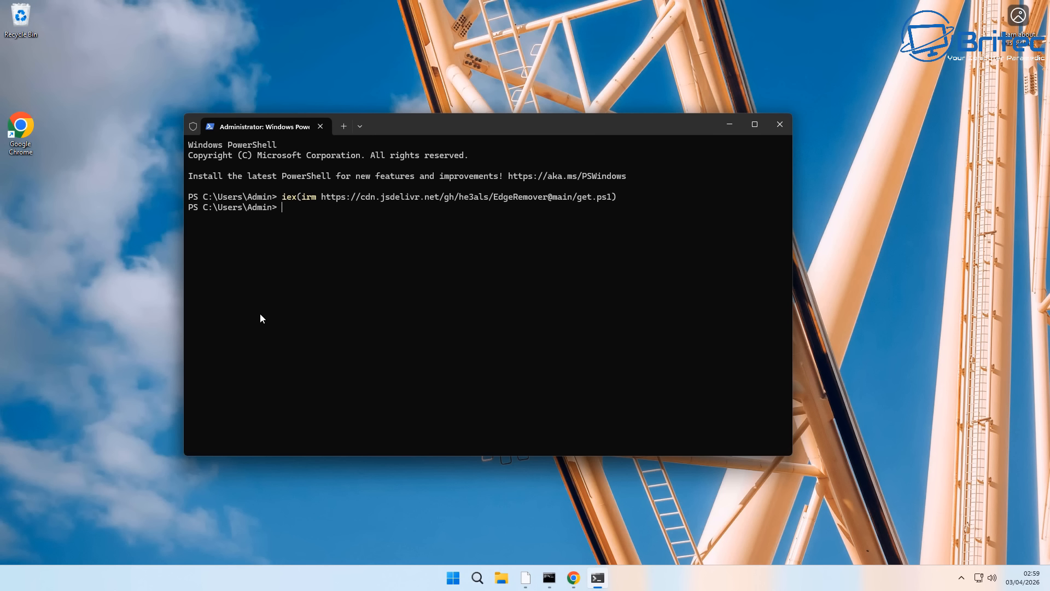
click(781, 123)
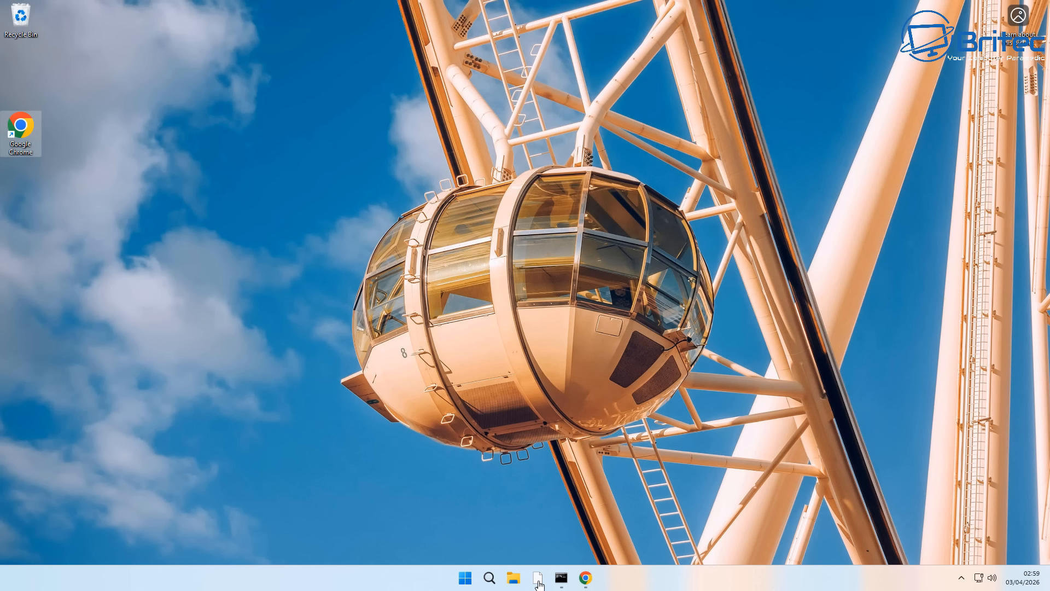
right_click(538, 583)
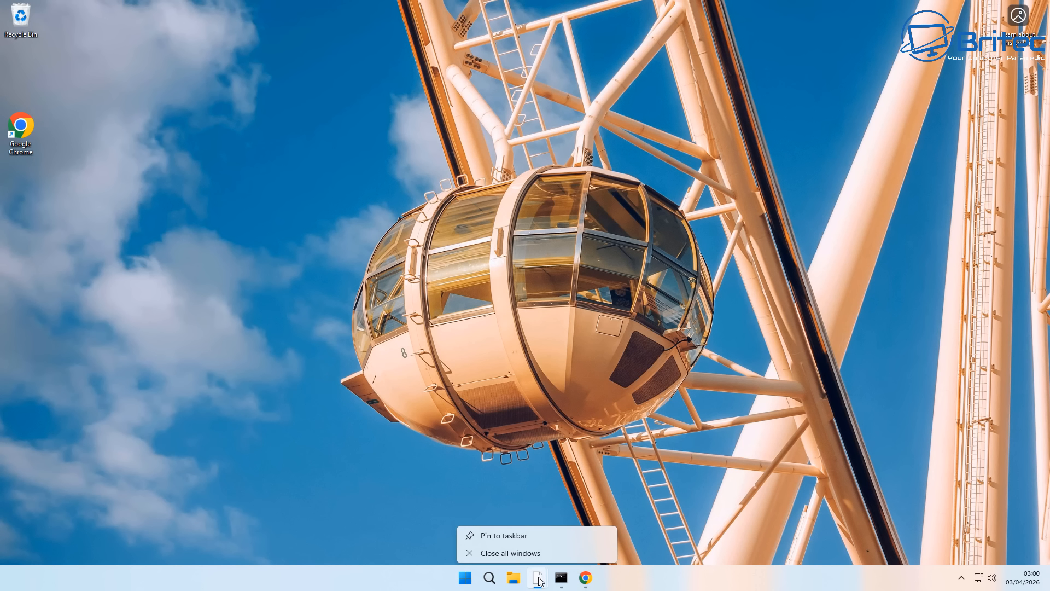
click(527, 549)
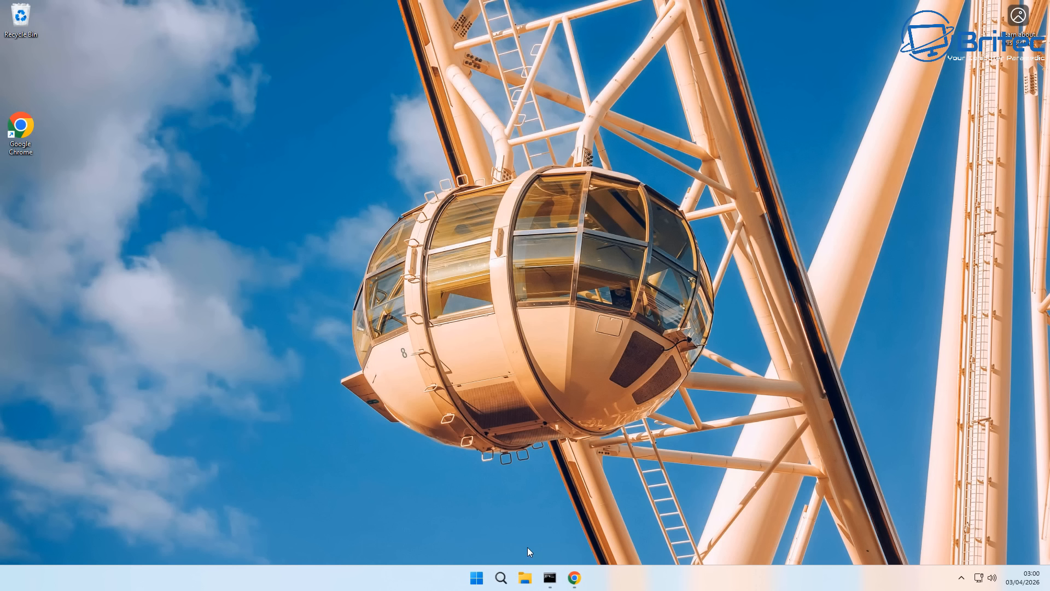
right_click(548, 577)
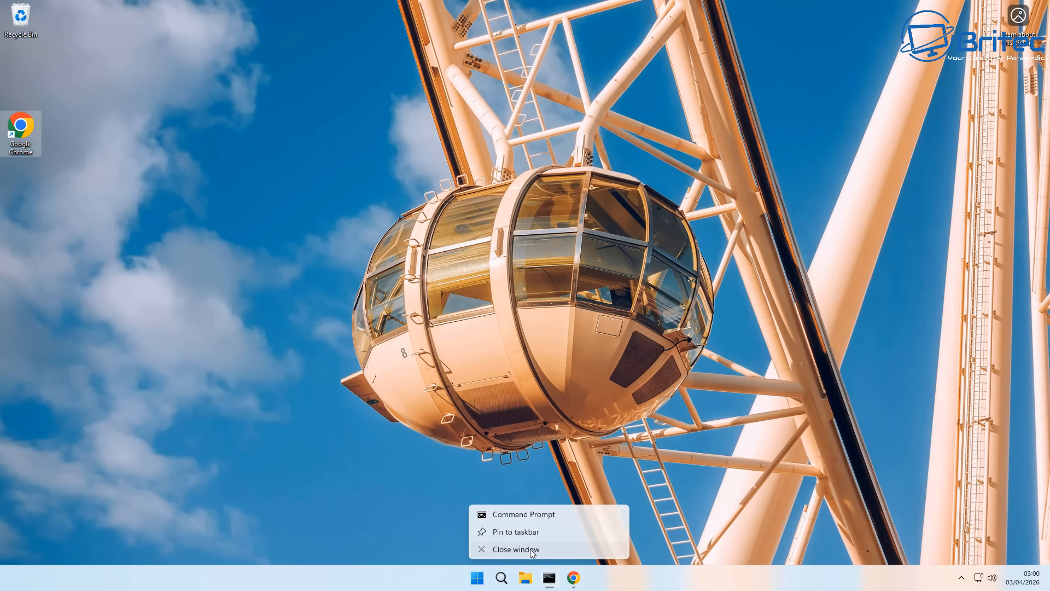
click(529, 549)
Step: Move the Google Chrome shortcut directly below the Recycle Bin and restart the PC
drag(20, 134, 21, 79)
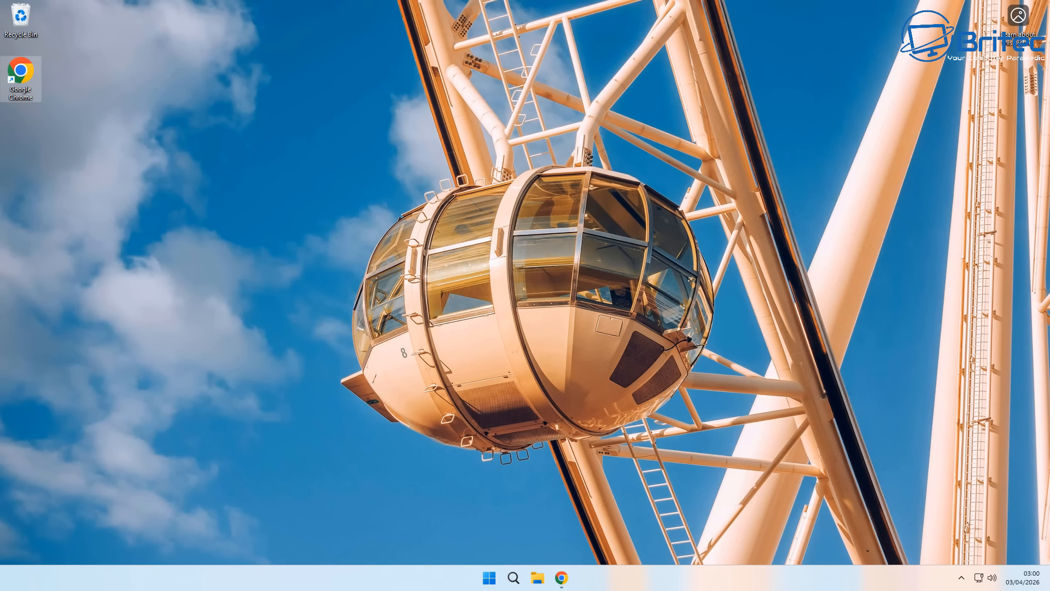
click(490, 578)
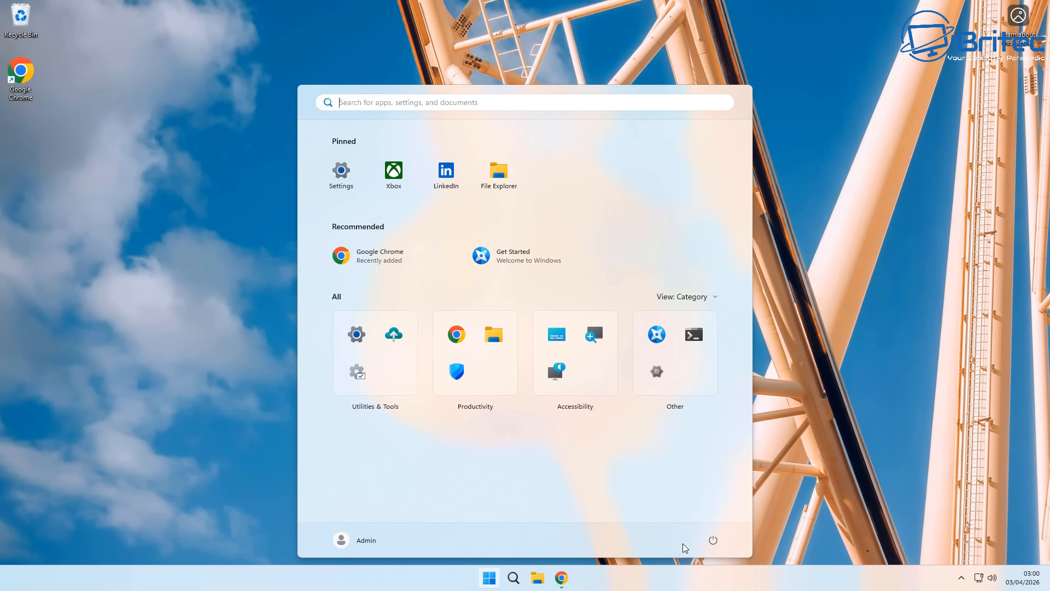
click(713, 540)
click(708, 516)
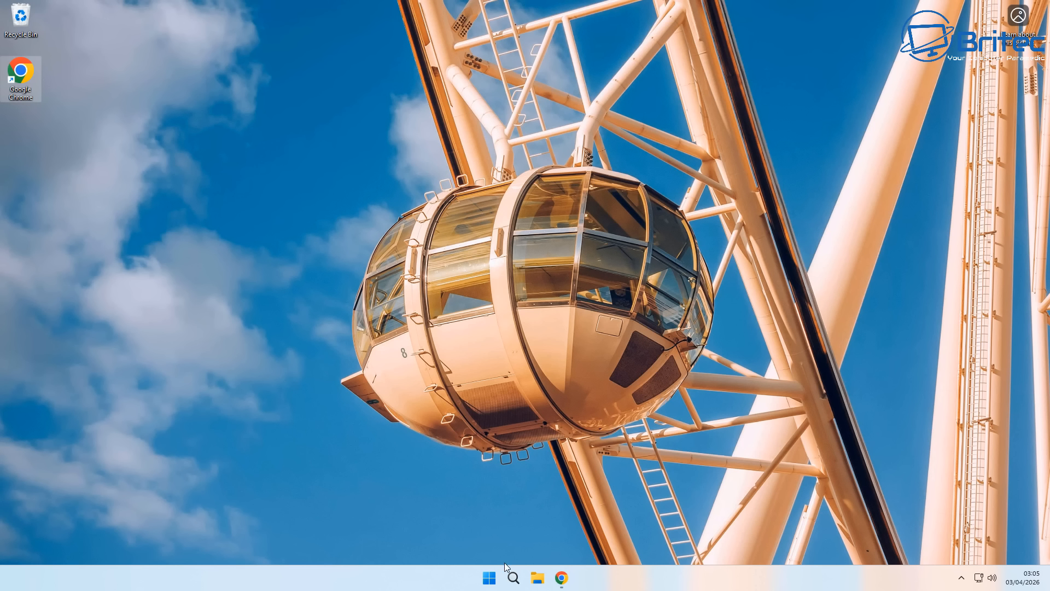
Step: Check the content of the Windows search panel, and open the Search page of the Privacy & security settings
click(513, 577)
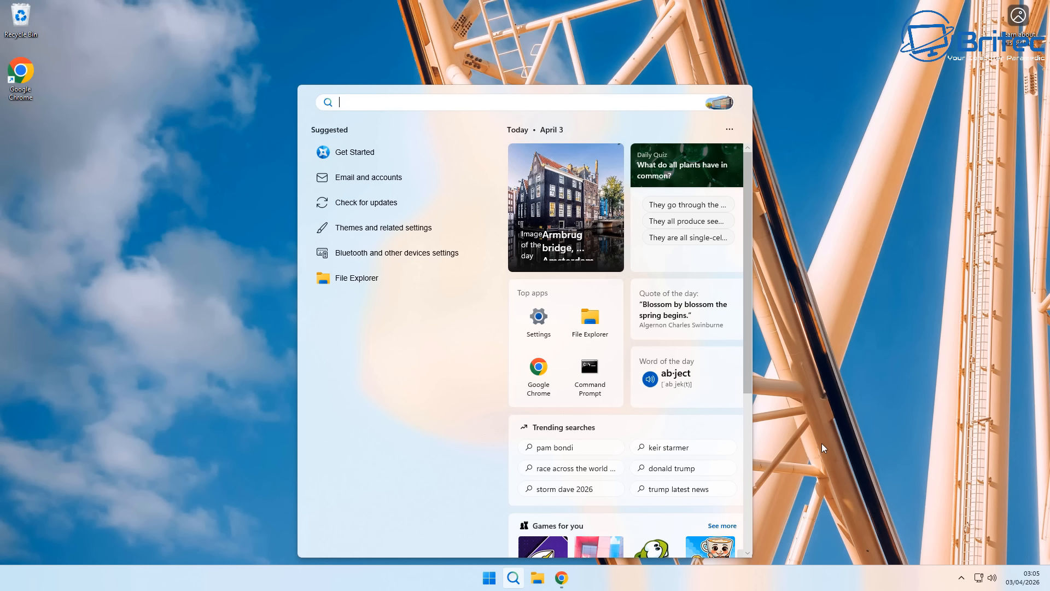
click(808, 448)
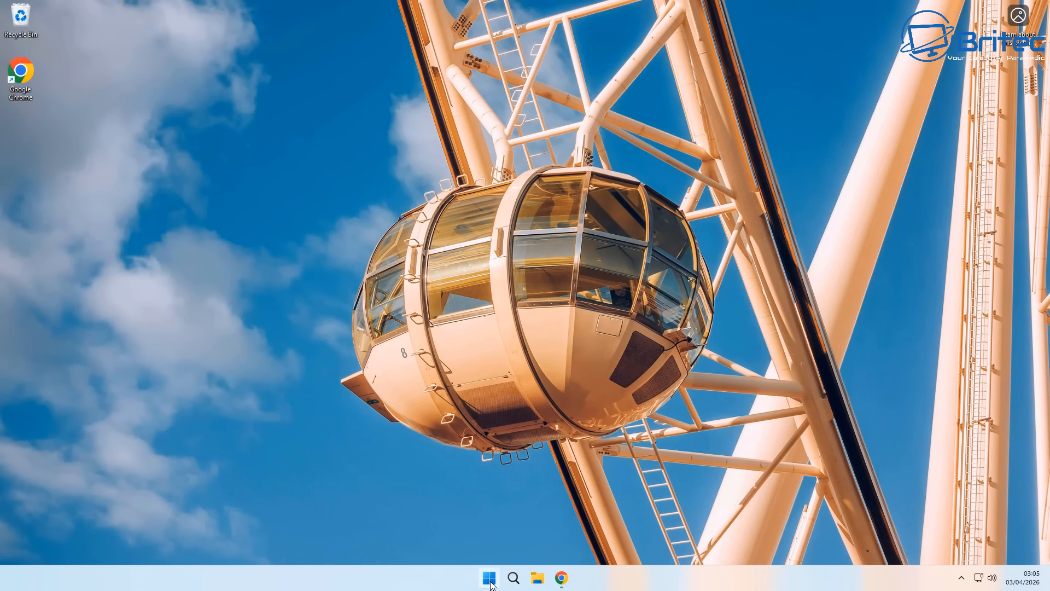
click(489, 580)
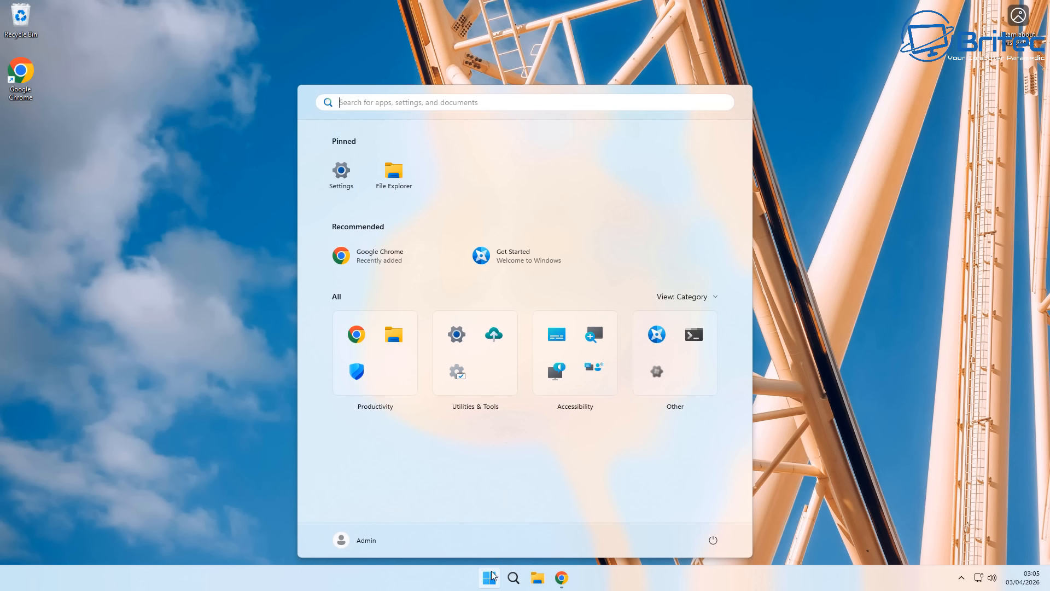
click(341, 172)
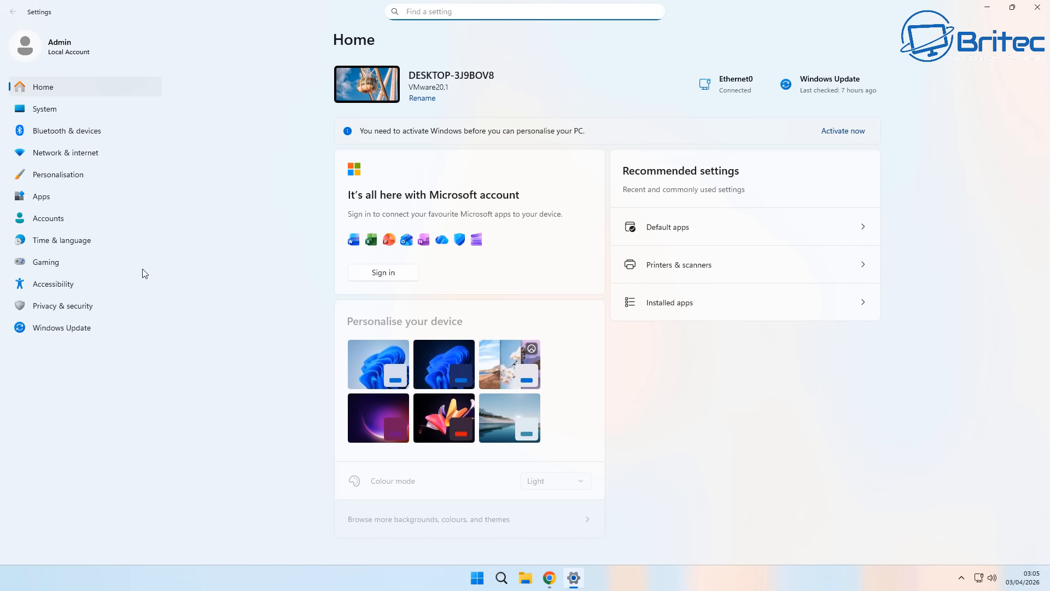
click(57, 310)
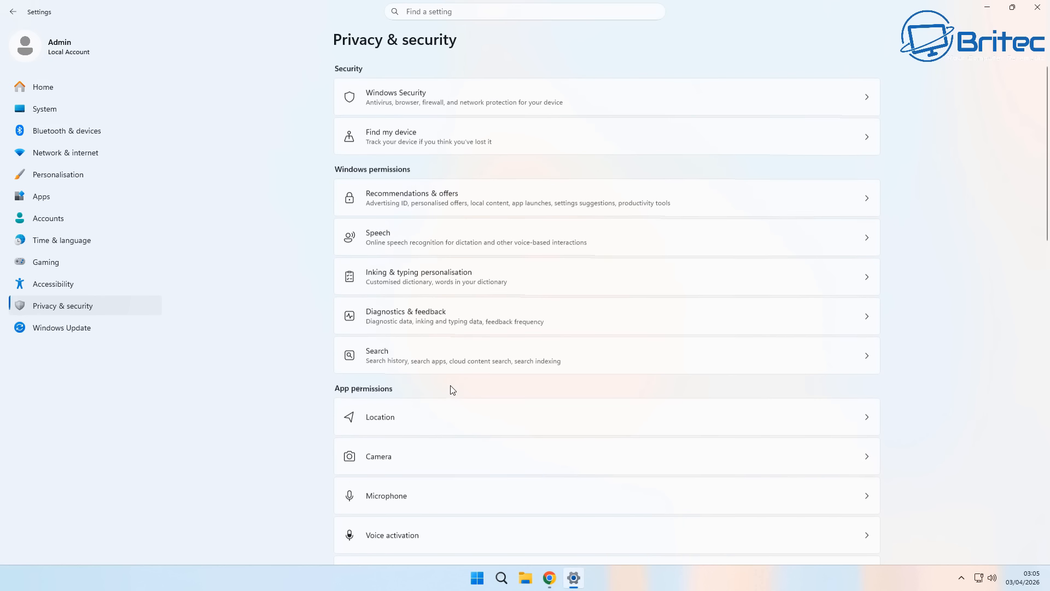
click(465, 358)
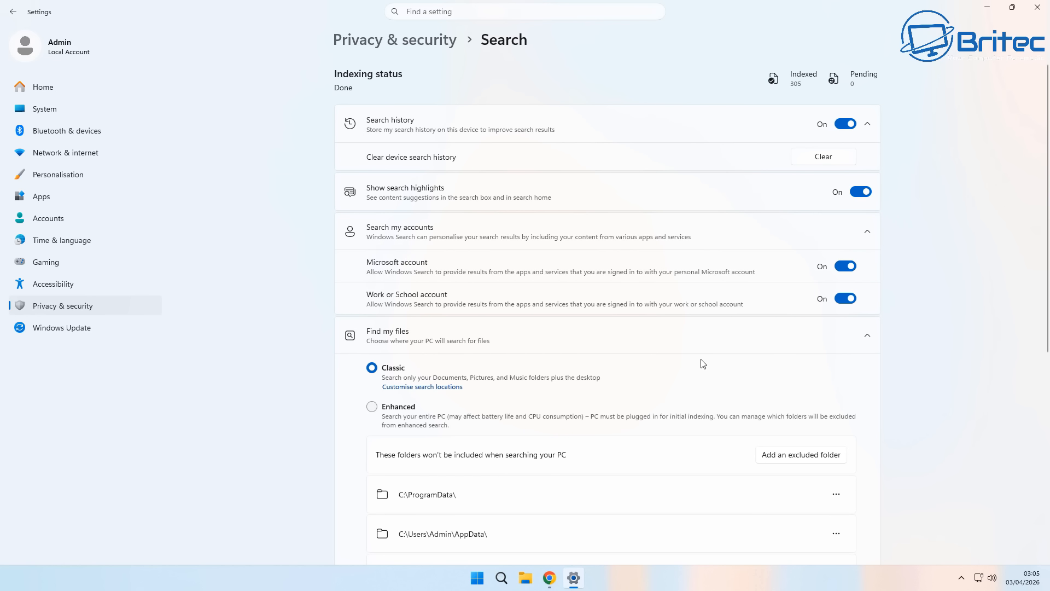
Step: Clear the device search history, turn off Search history, search highlights, and Microsoft and Work or School account search, and close Settings
click(861, 192)
click(823, 157)
click(845, 124)
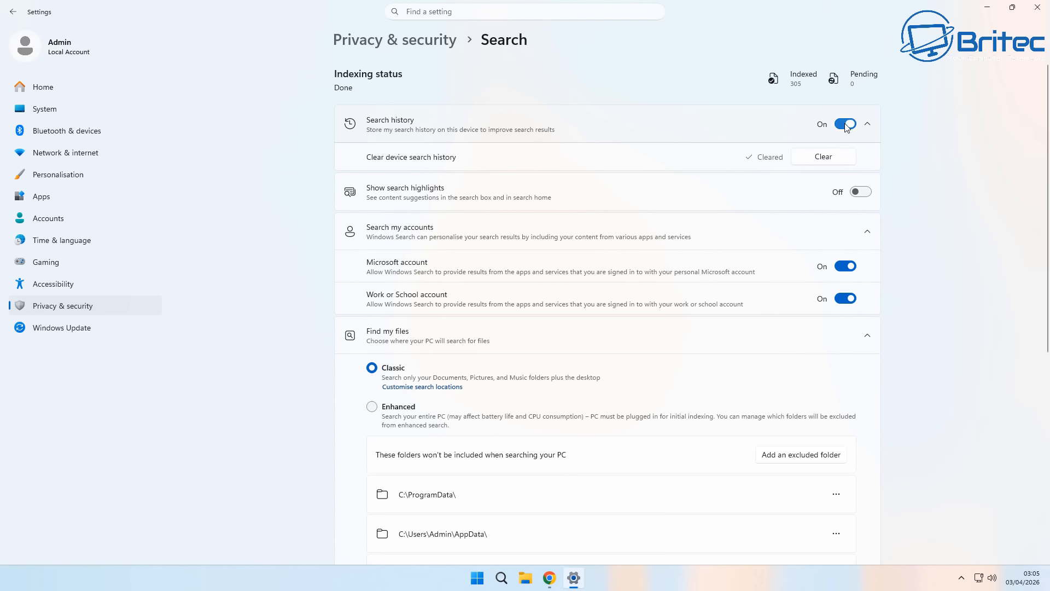
click(851, 270)
click(847, 298)
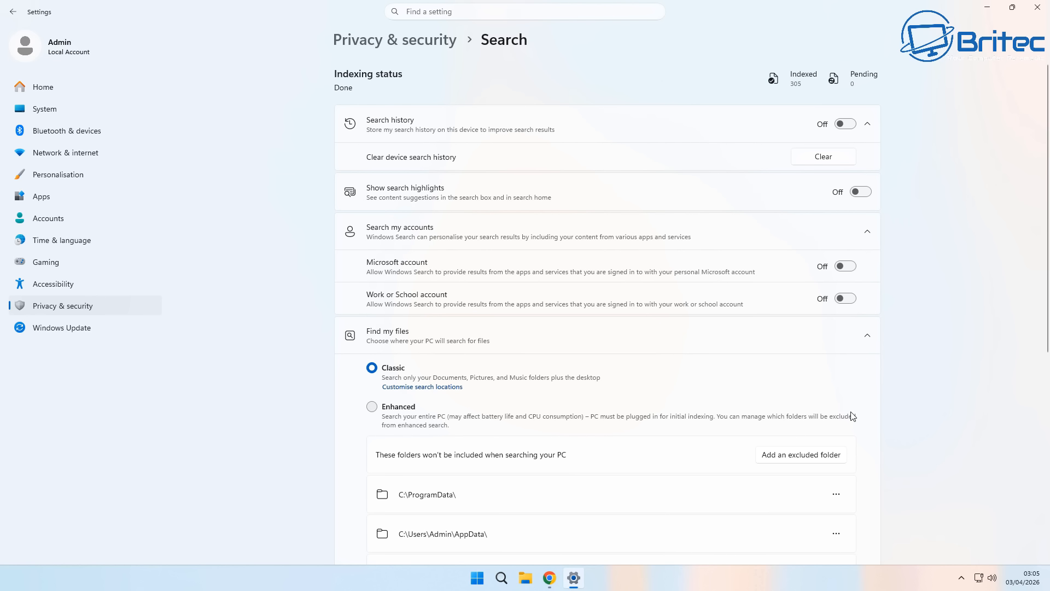
scroll(857, 414, down, 5)
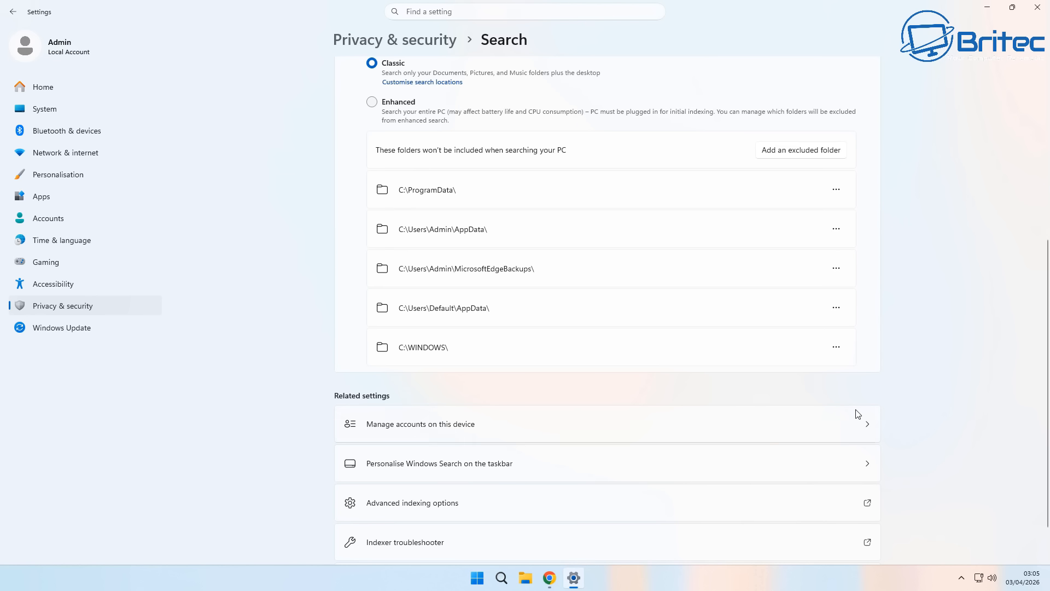
scroll(857, 414, up, 4)
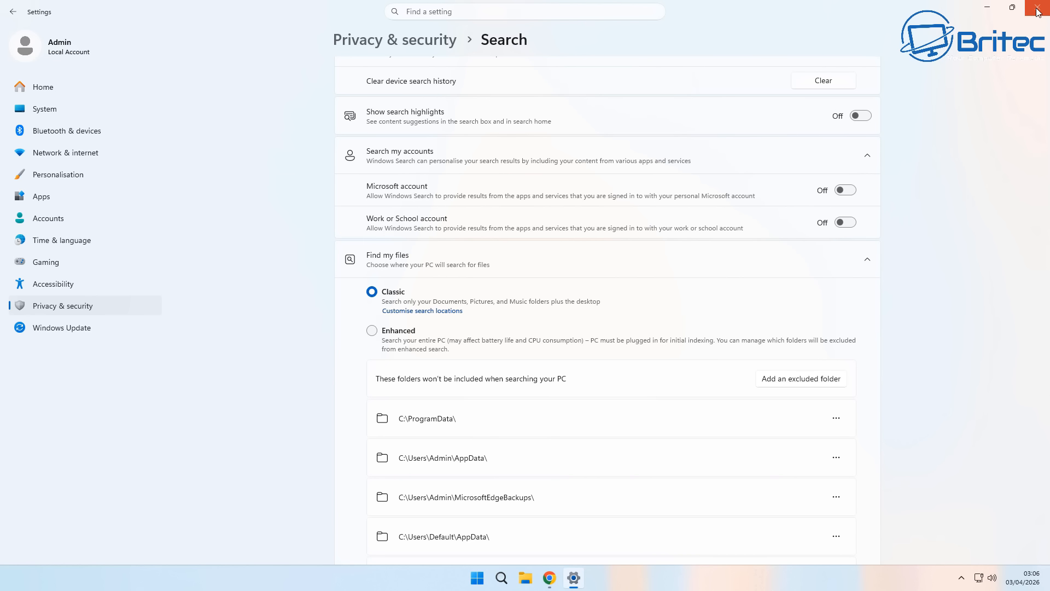
click(1037, 9)
Step: Reopen the Windows search panel to check its suggested content, and dismiss it
click(514, 579)
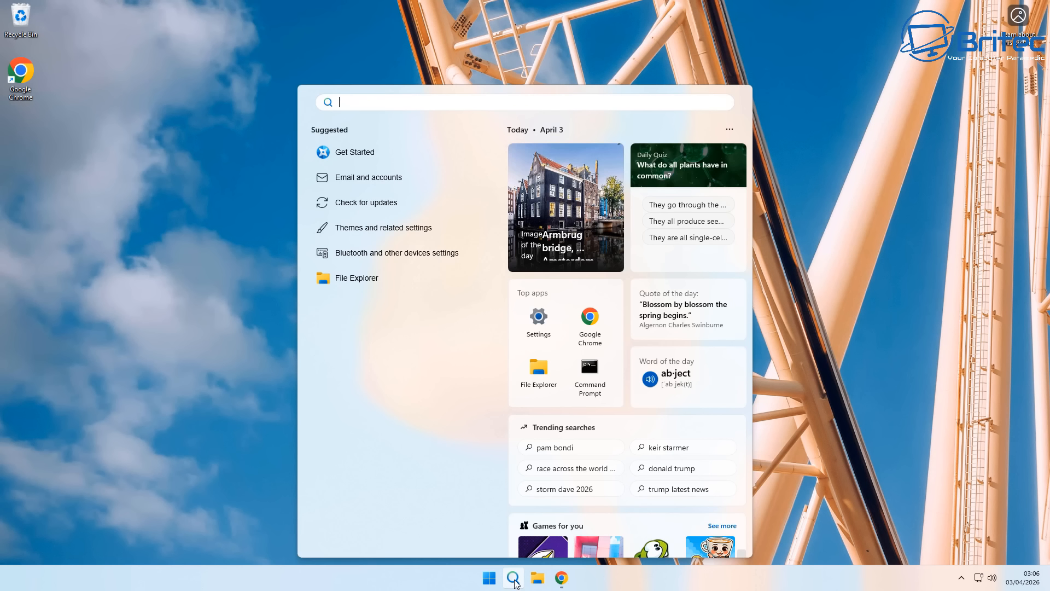
click(514, 580)
click(514, 581)
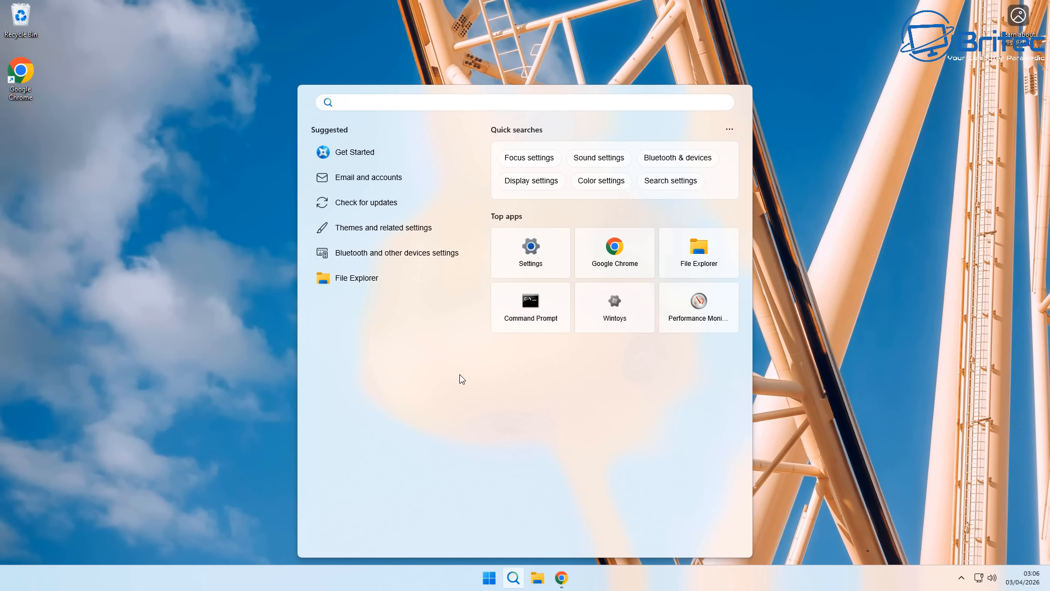
click(823, 371)
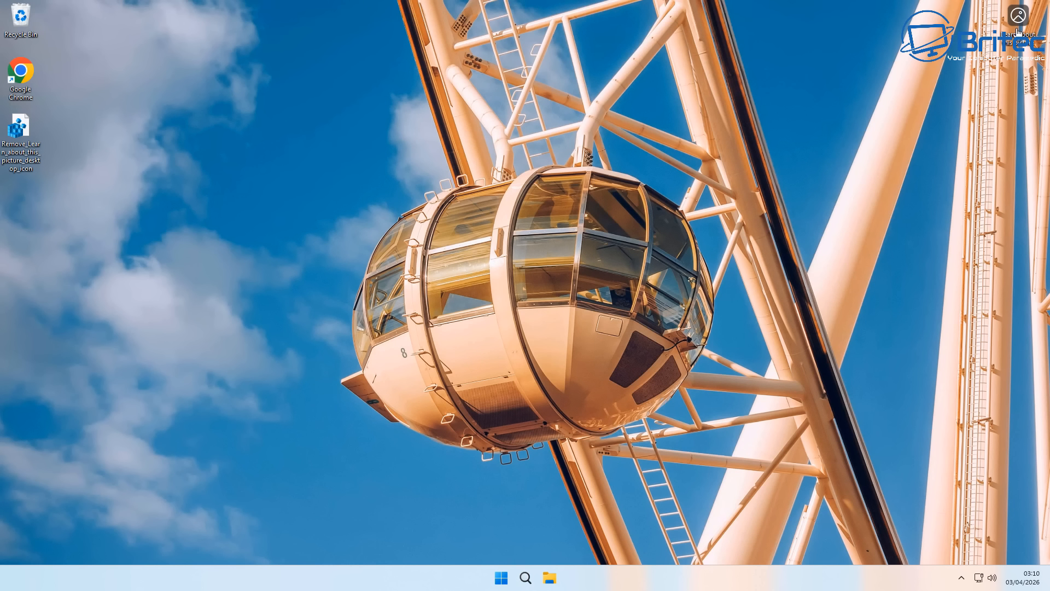
Step: Merge Remove_Learn_about_this_picture_desktop_icon.reg from the desktop into the registry, accepting the security prompts
double_click(21, 127)
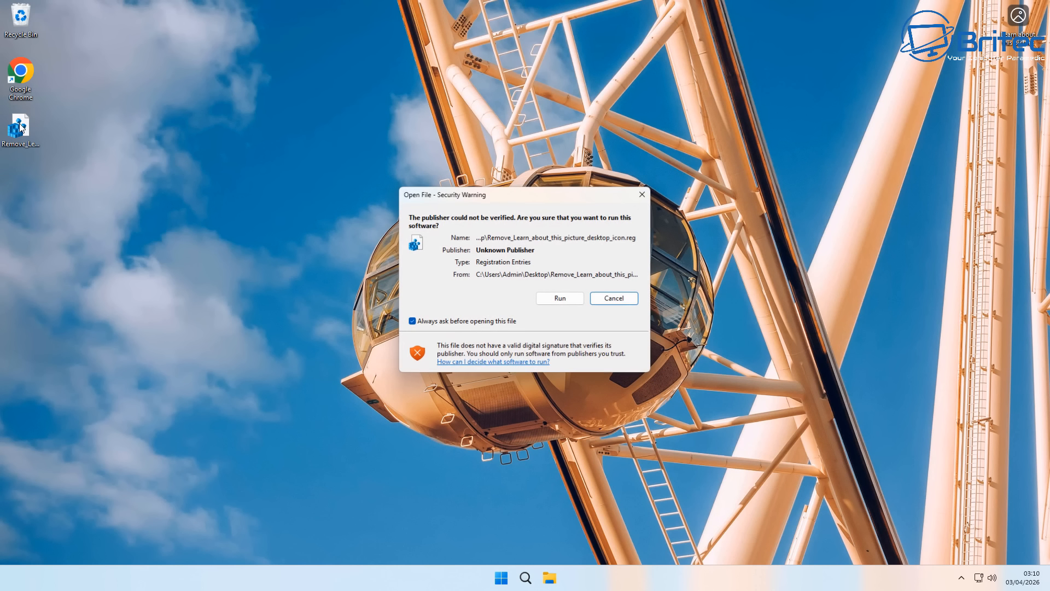
click(566, 300)
click(497, 376)
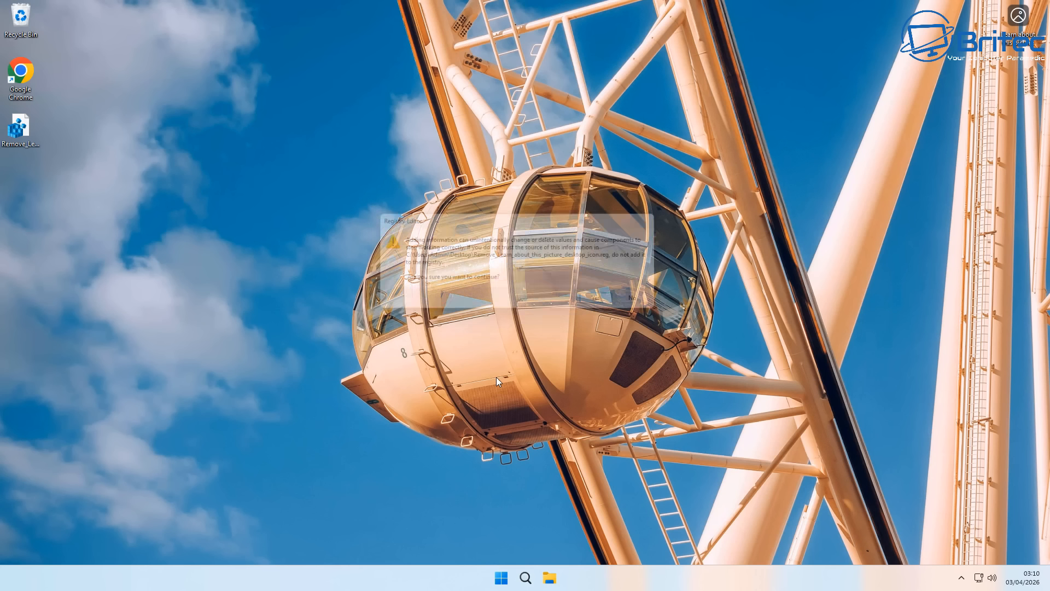
click(607, 304)
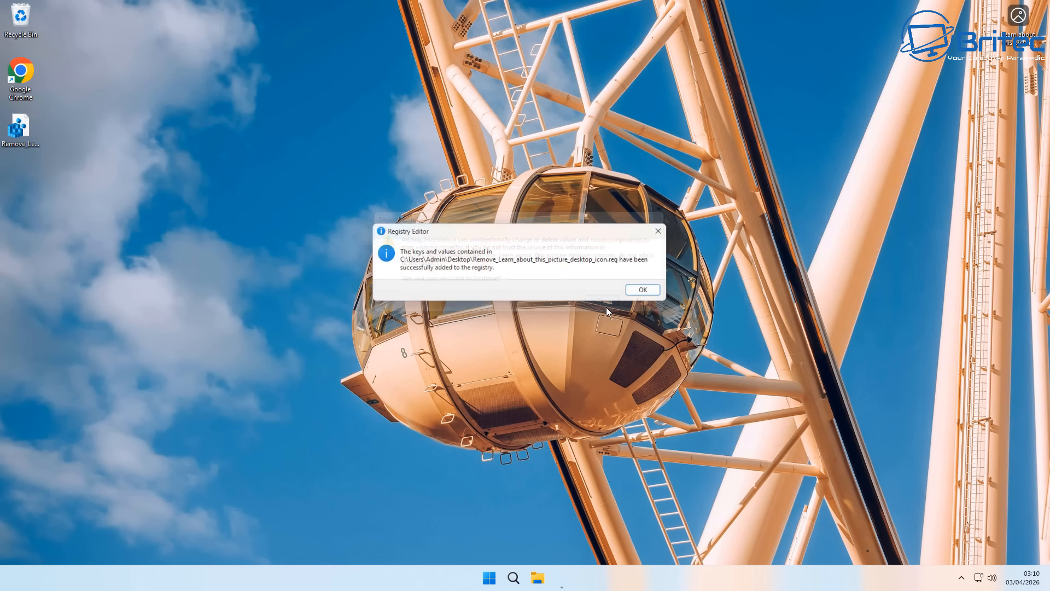
click(652, 296)
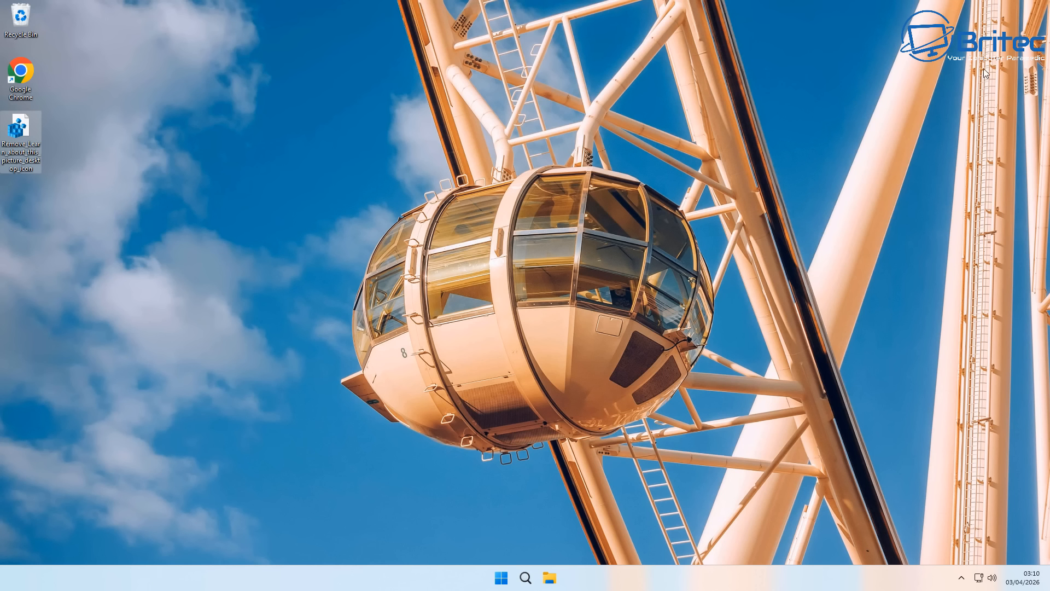
Step: Delete the Remove_Learn_about_this_picture_desktop_icon registry file from the desktop
click(17, 129)
key(Delete)
right_click(22, 136)
key(Escape)
right_click(22, 126)
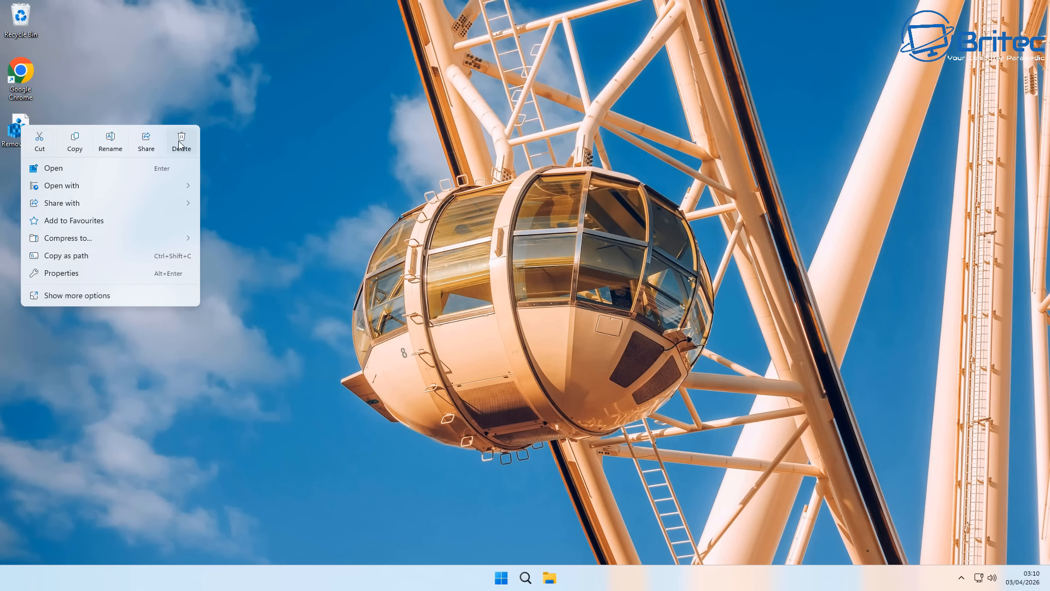
click(178, 140)
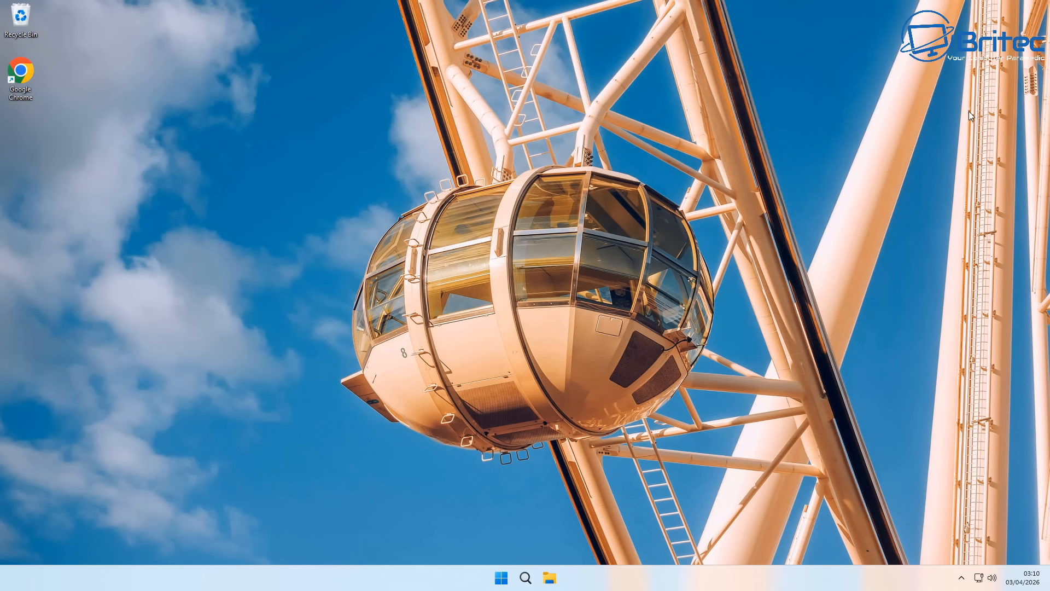
Step: Review the Windows and app permission categories in the Privacy & security settings, and close Settings
click(500, 580)
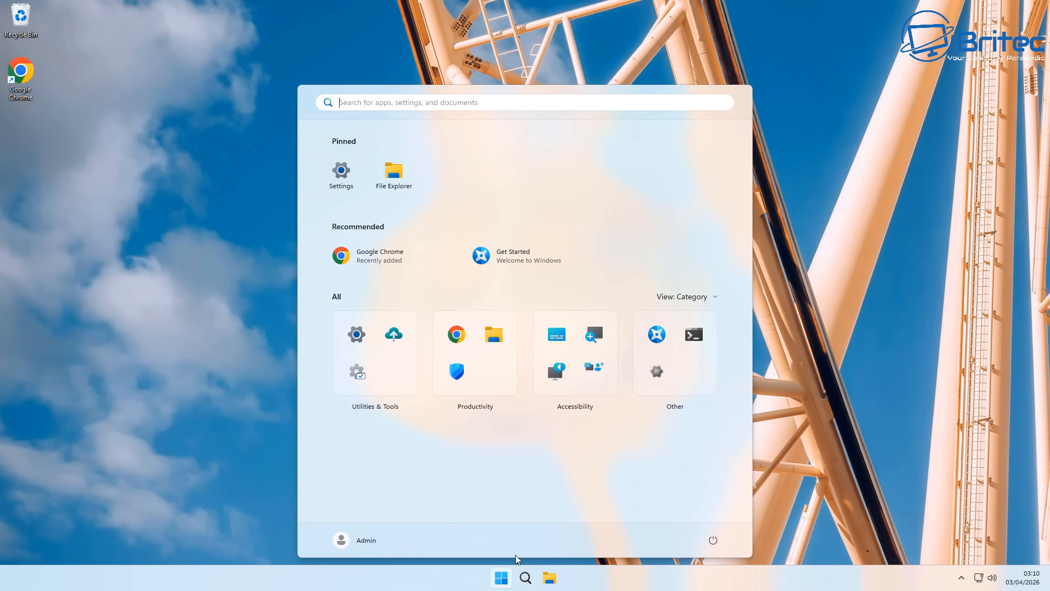
click(340, 173)
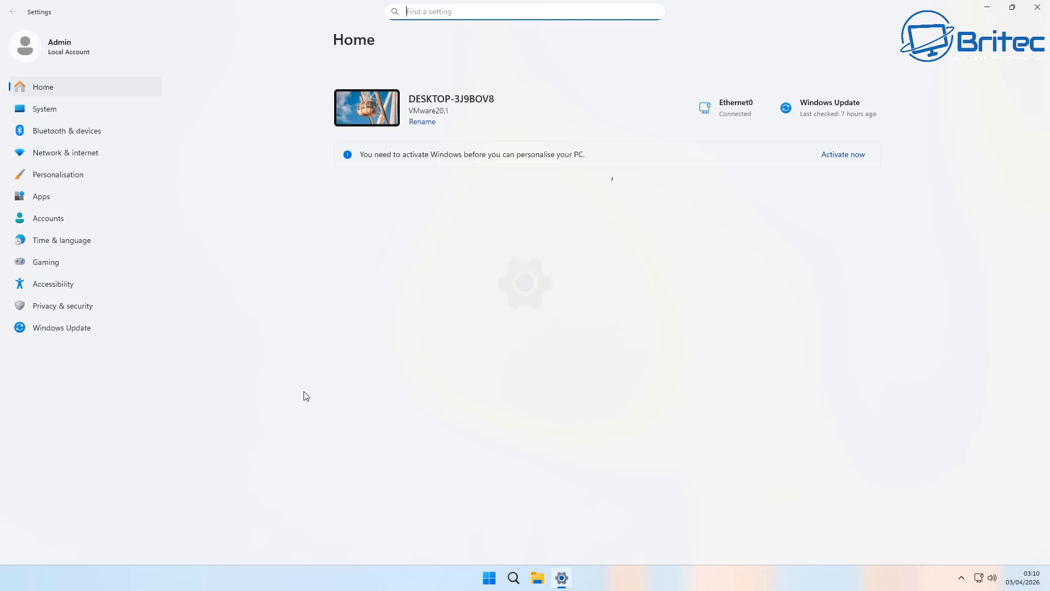
click(63, 306)
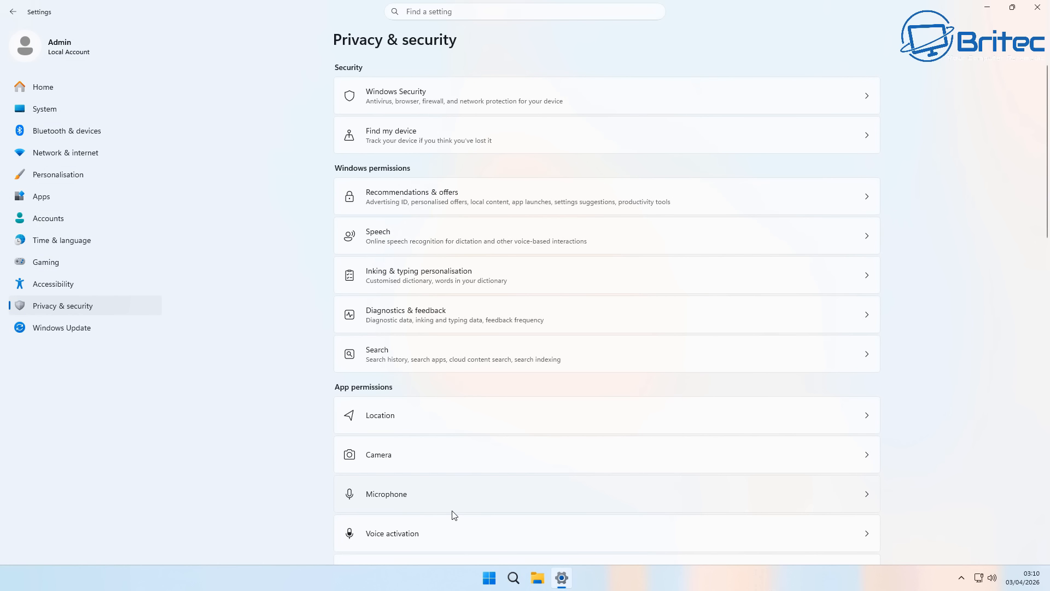
scroll(454, 514, down, 10)
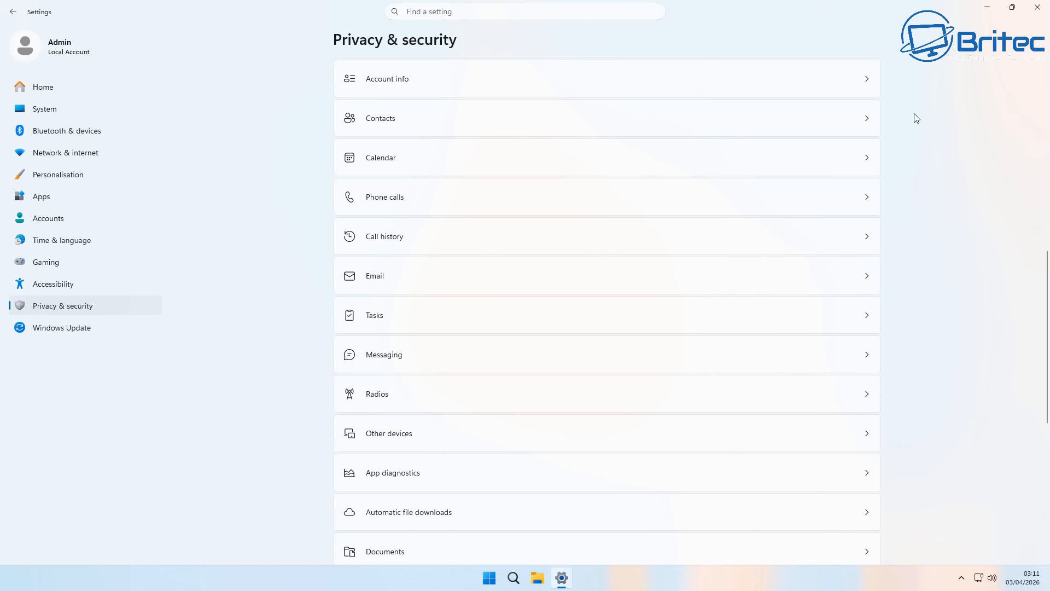
click(1040, 14)
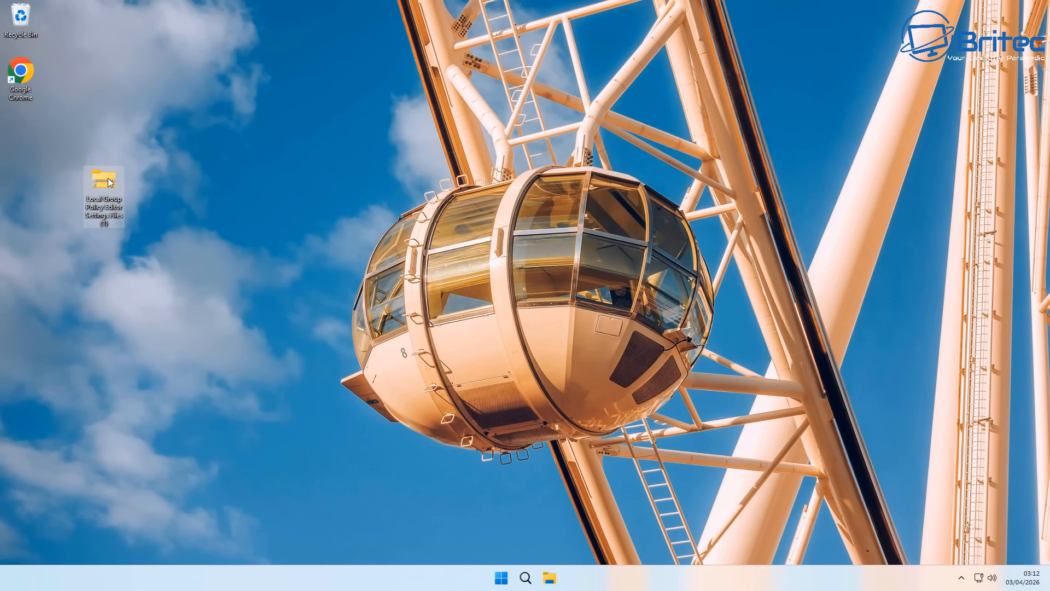
Step: Extract the Local Group Policy Editor Settings Files (1) archive to its default folder on the desktop, showing the extracted files
right_click(109, 178)
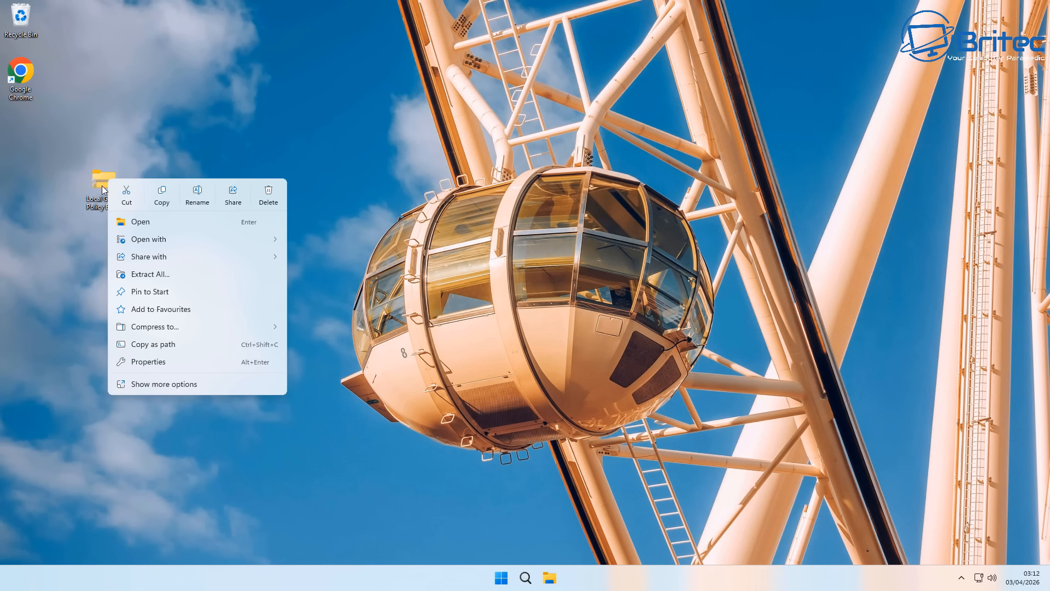
click(149, 275)
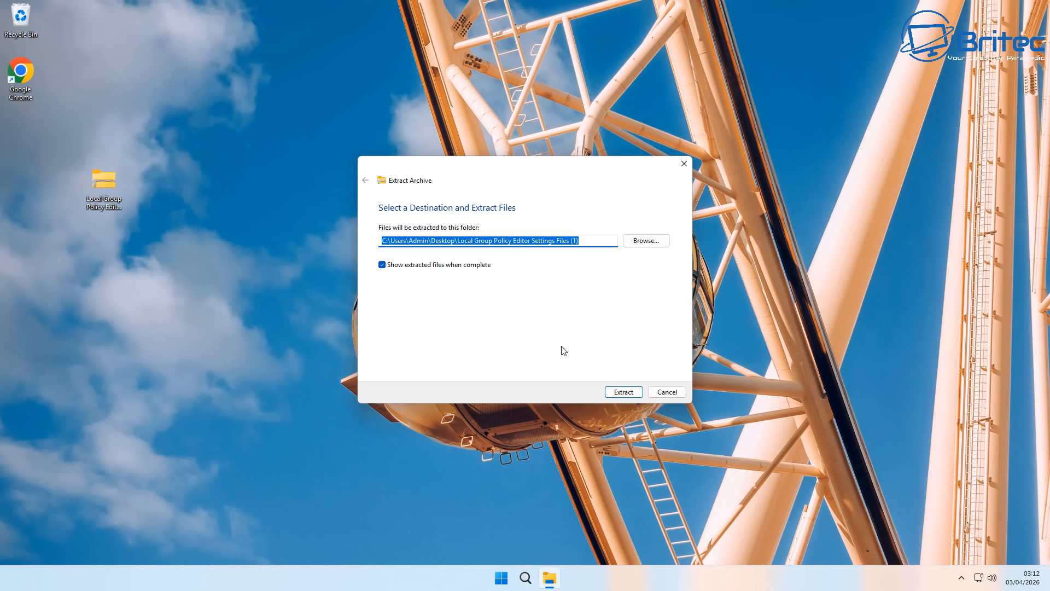
click(623, 392)
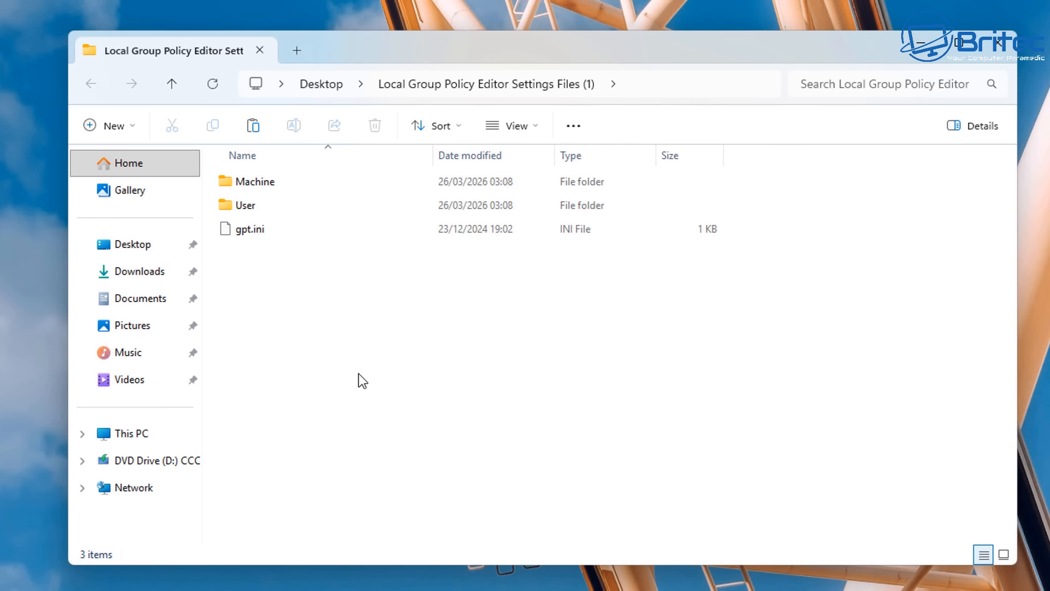
Step: Cut the Machine and User folders and gpt.ini from the extracted Group Policy settings folder, and close its window
drag(330, 297, 241, 195)
right_click(242, 195)
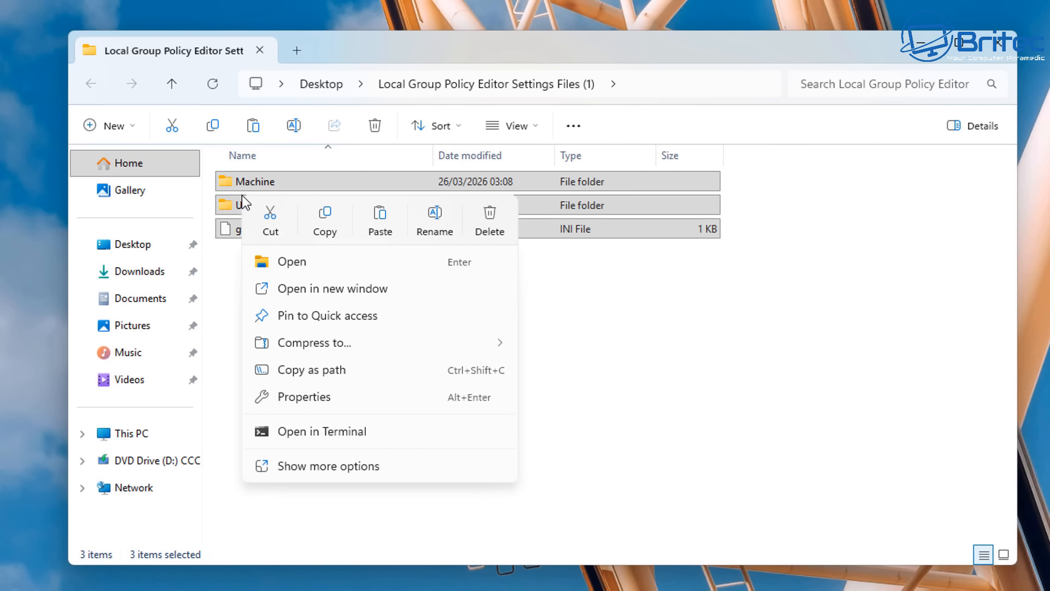
click(271, 218)
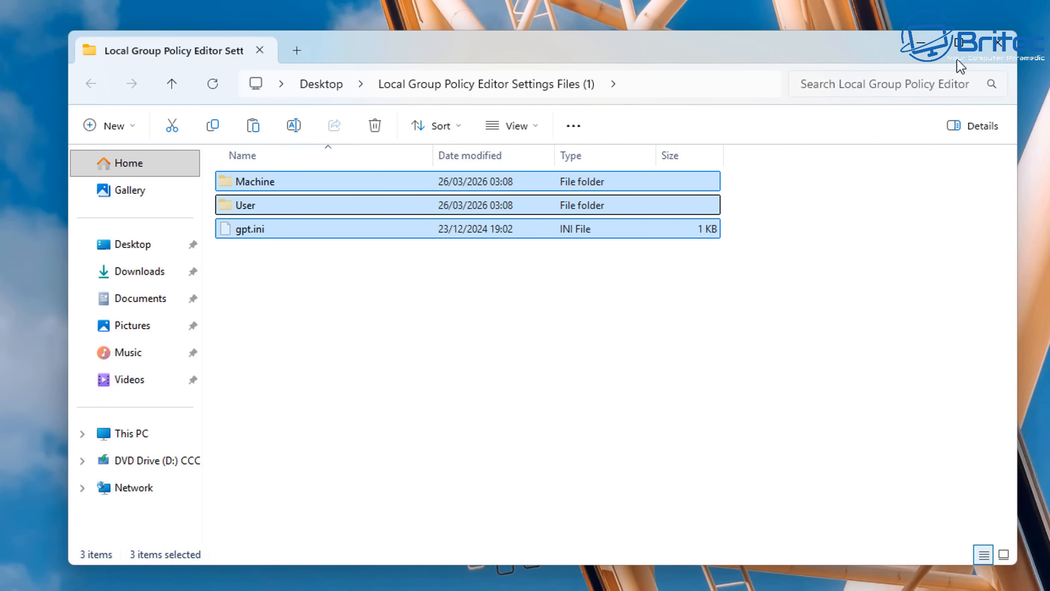
click(996, 49)
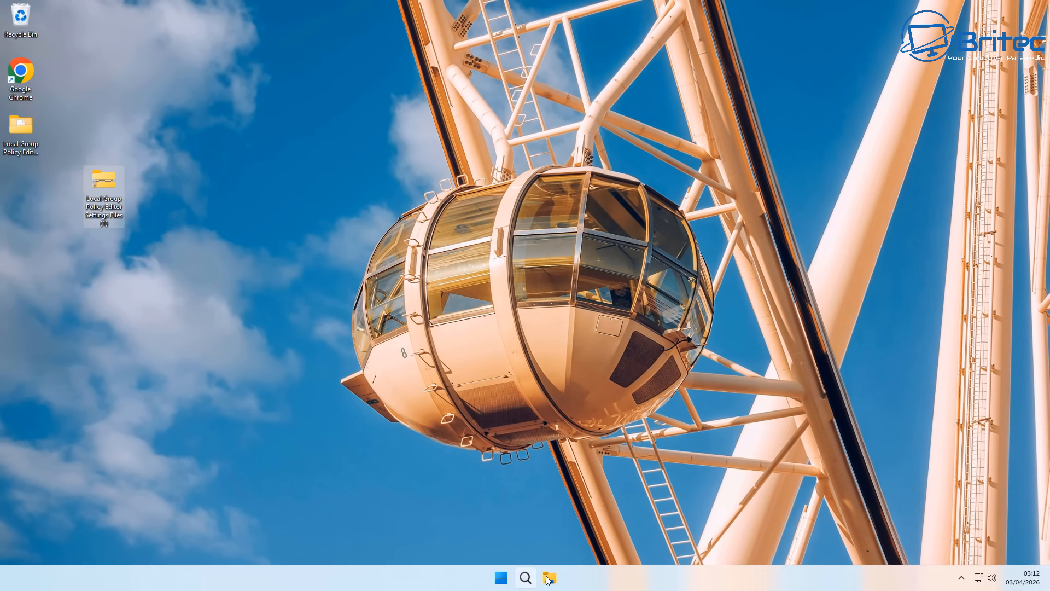
Step: Open the System32 folder inside the Windows folder on Local Disk (C:) in File Explorer
key(super+e)
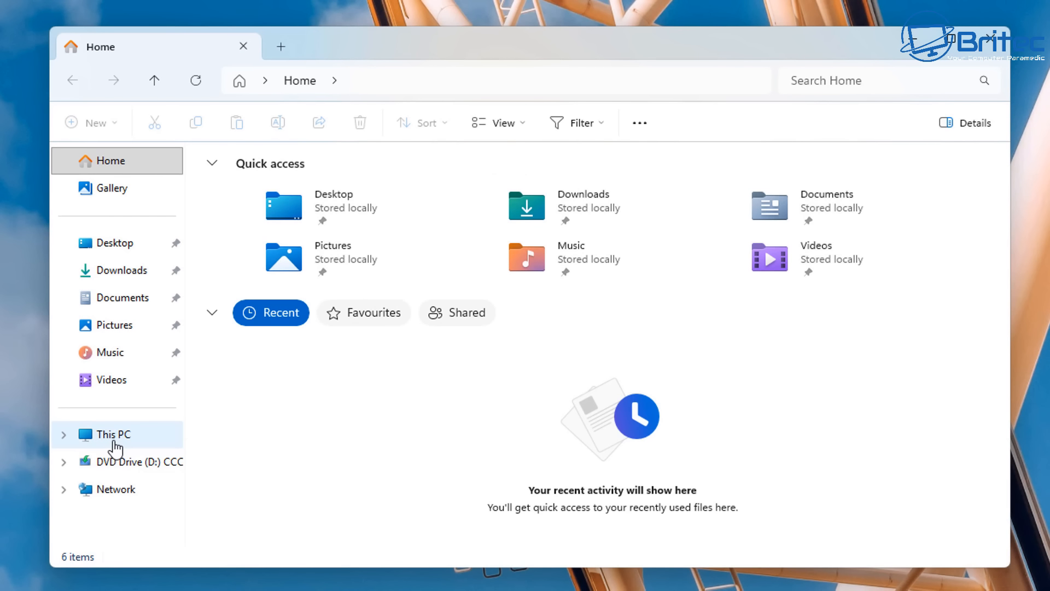
click(90, 436)
double_click(288, 195)
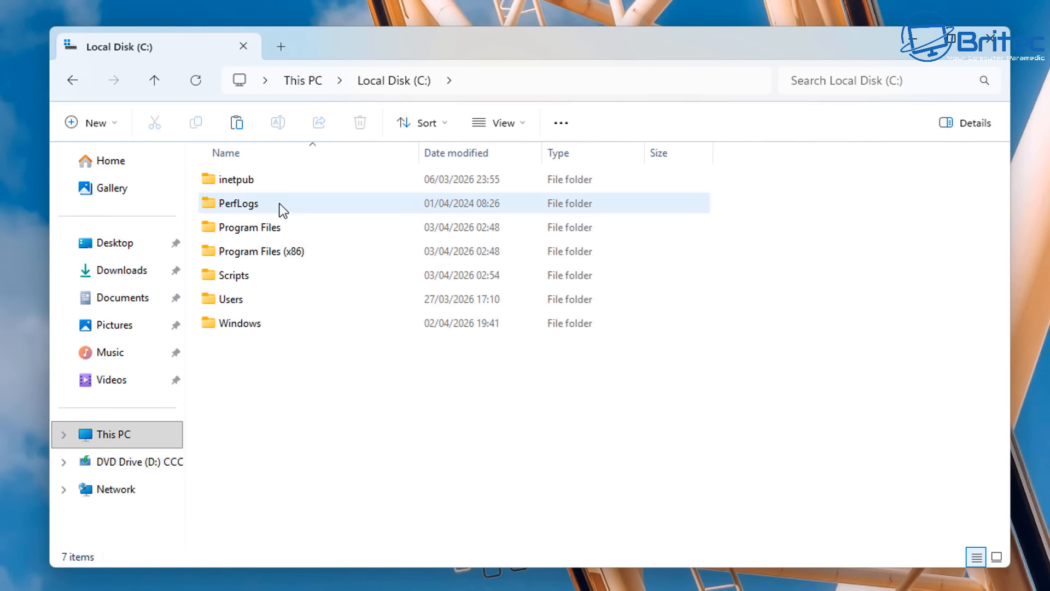
double_click(235, 323)
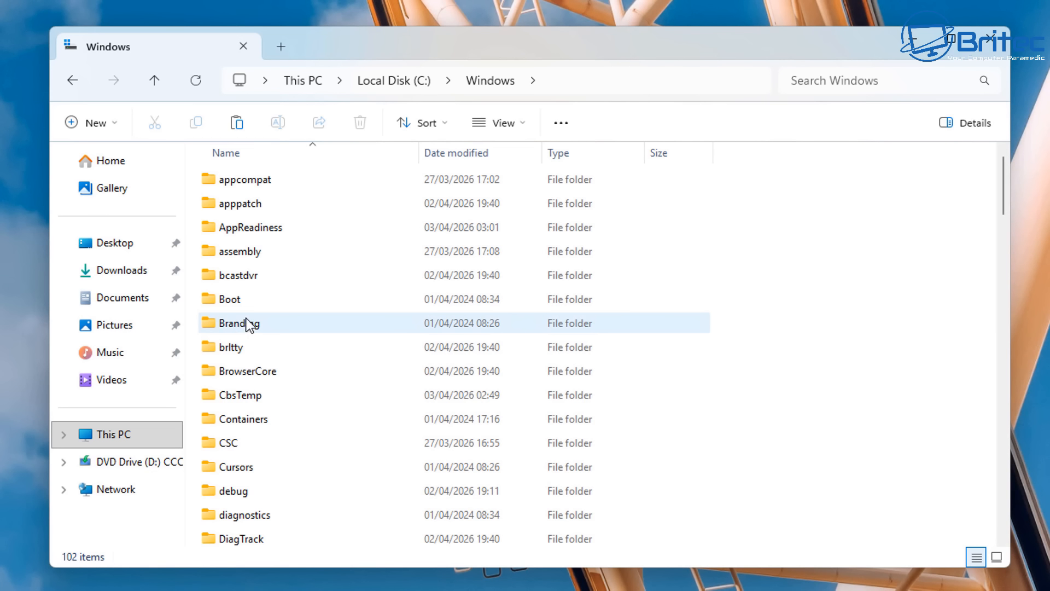
scroll(295, 406, down, 6)
scroll(273, 440, down, 9)
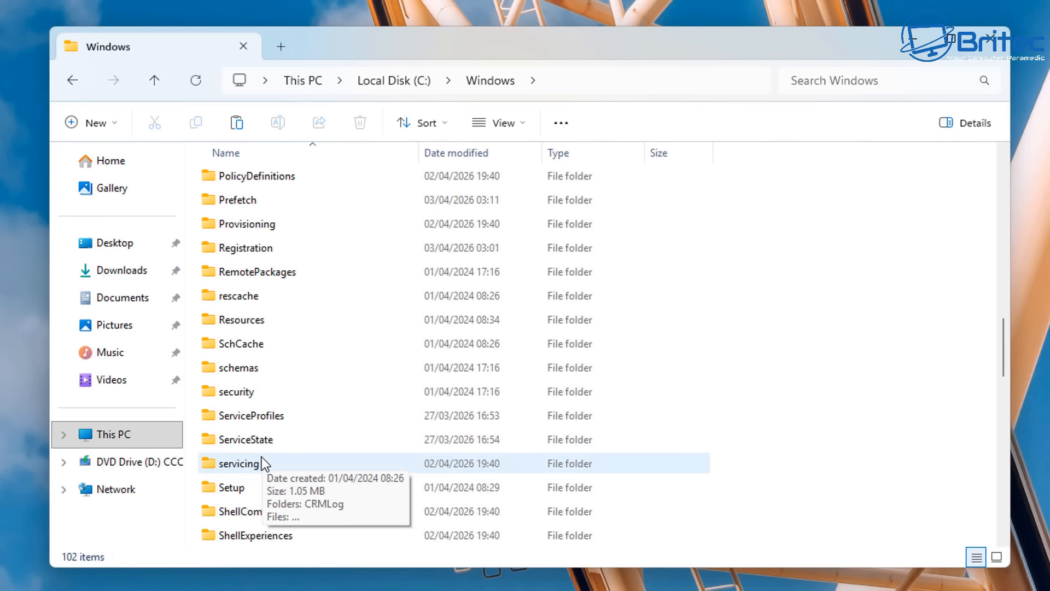
scroll(273, 492, down, 1)
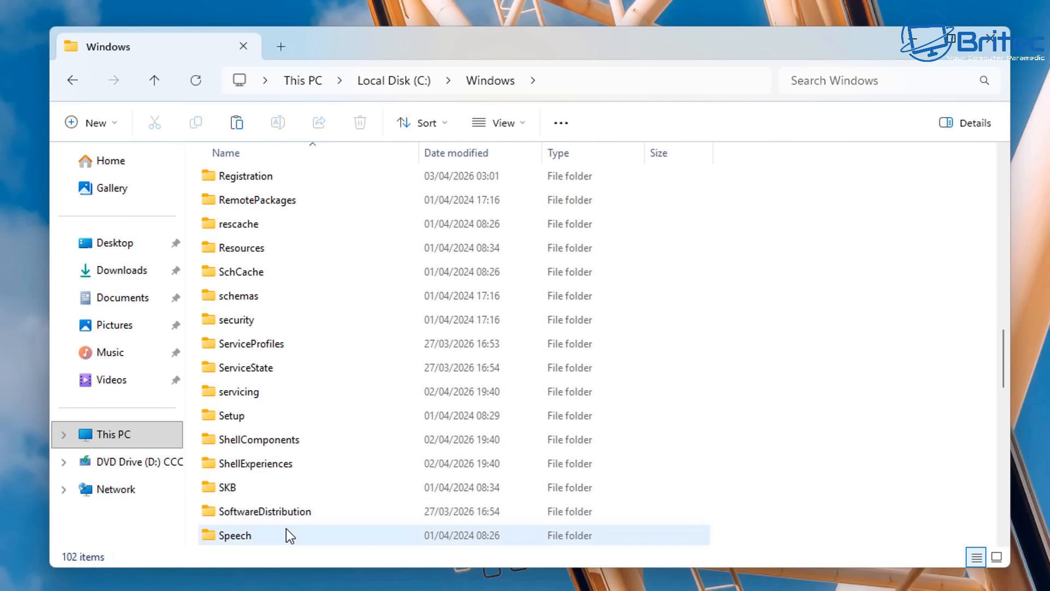
scroll(287, 533, down, 2)
double_click(240, 463)
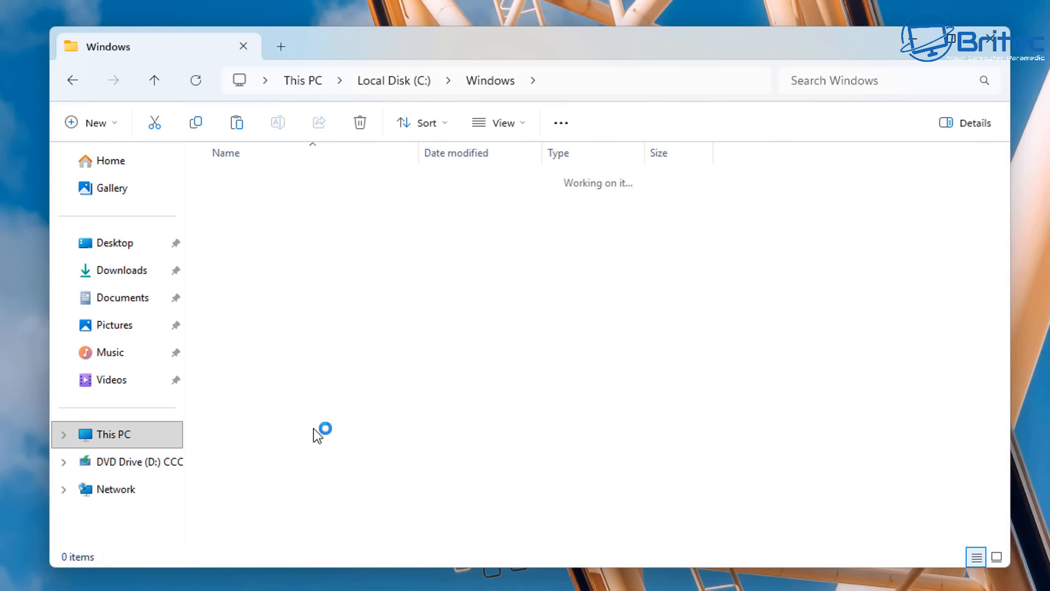
Step: Find and open the GroupPolicy folder within System32
scroll(324, 438, down, 3)
scroll(320, 454, down, 2)
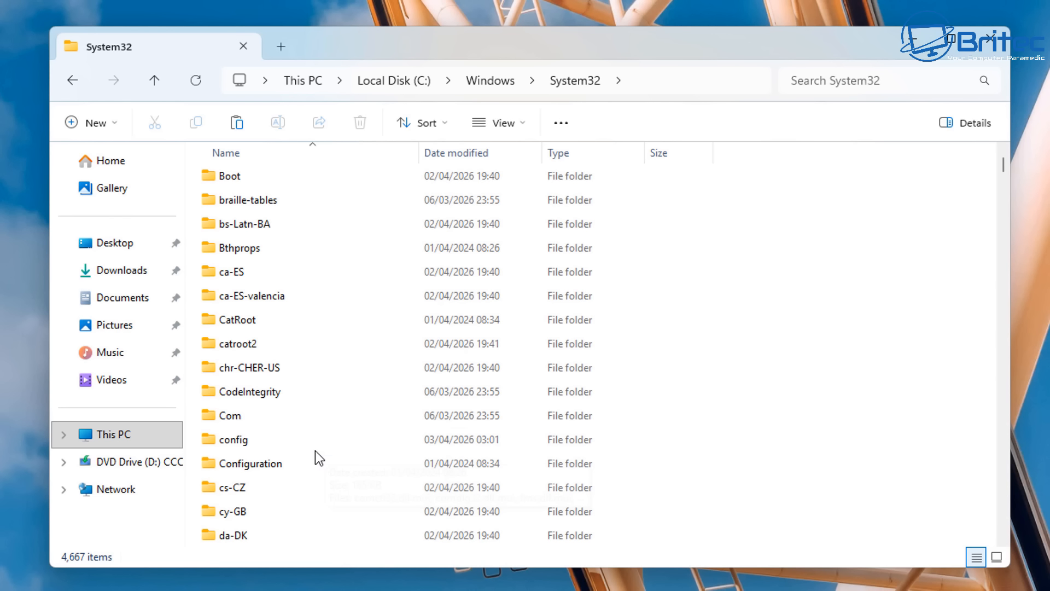
scroll(288, 440, down, 1)
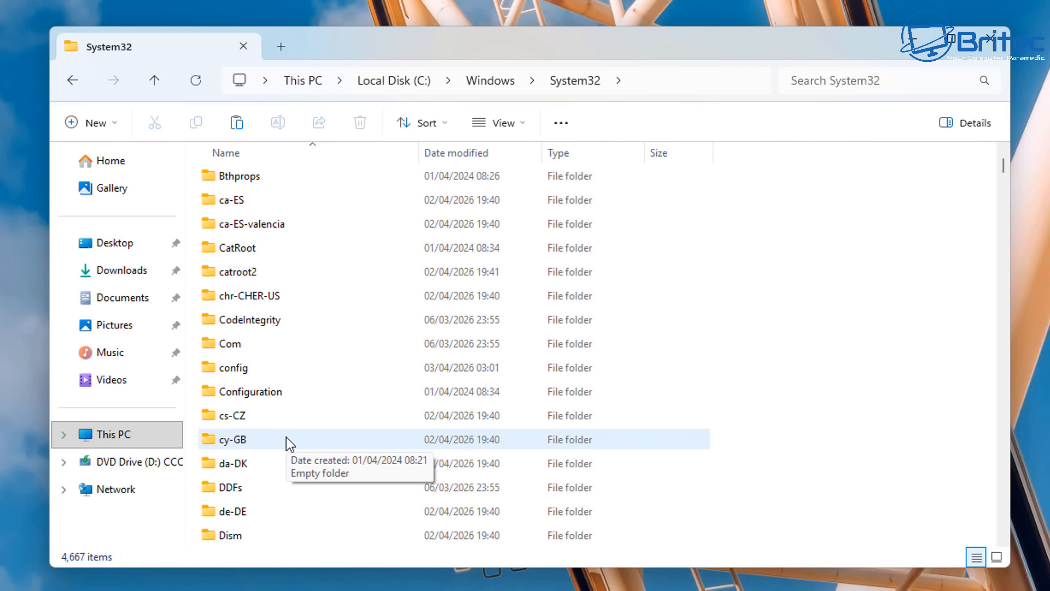
scroll(287, 438, down, 2)
scroll(286, 438, down, 4)
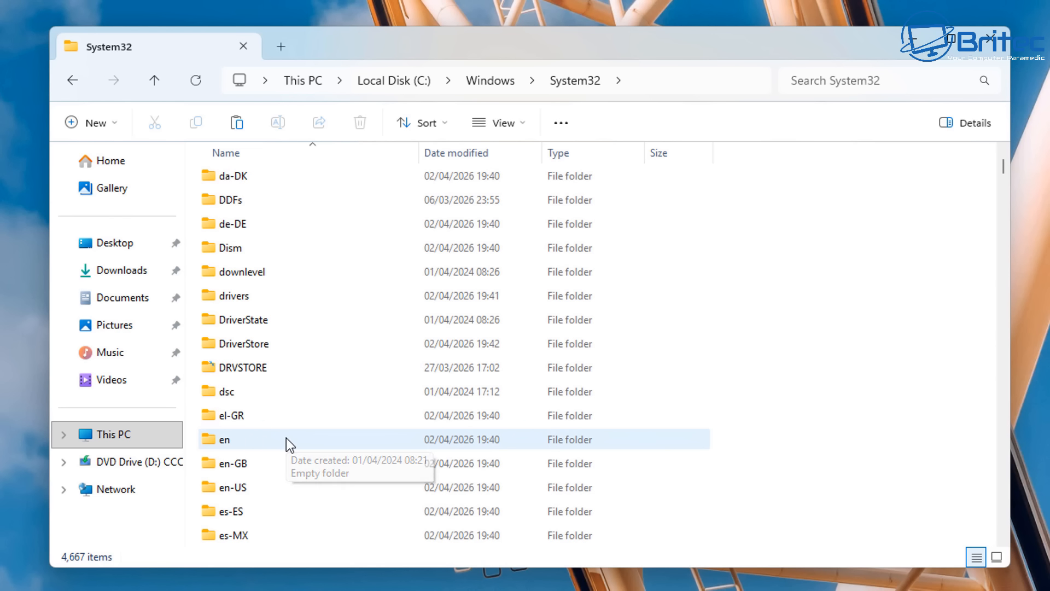
scroll(287, 436, down, 5)
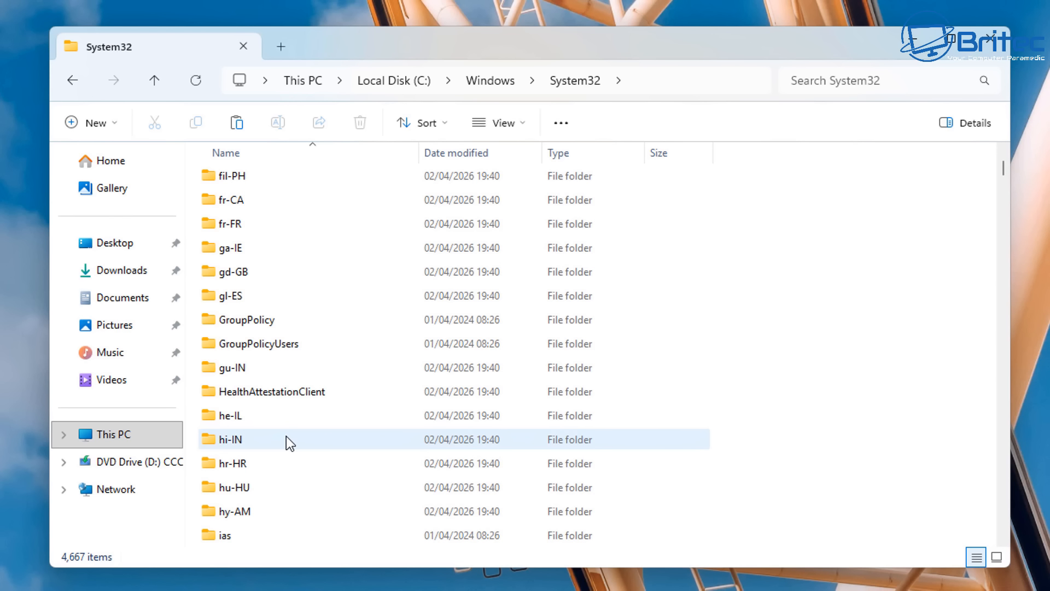
double_click(270, 319)
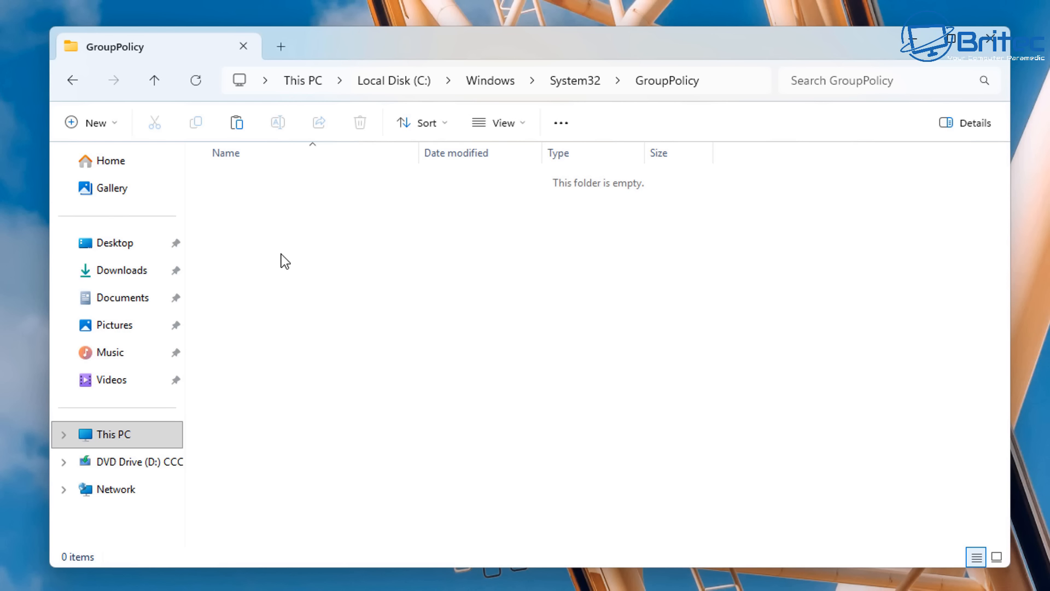
Step: Paste the cut policy files into the GroupPolicy folder, granting administrator permission, and close File Explorer
right_click(275, 210)
click(304, 247)
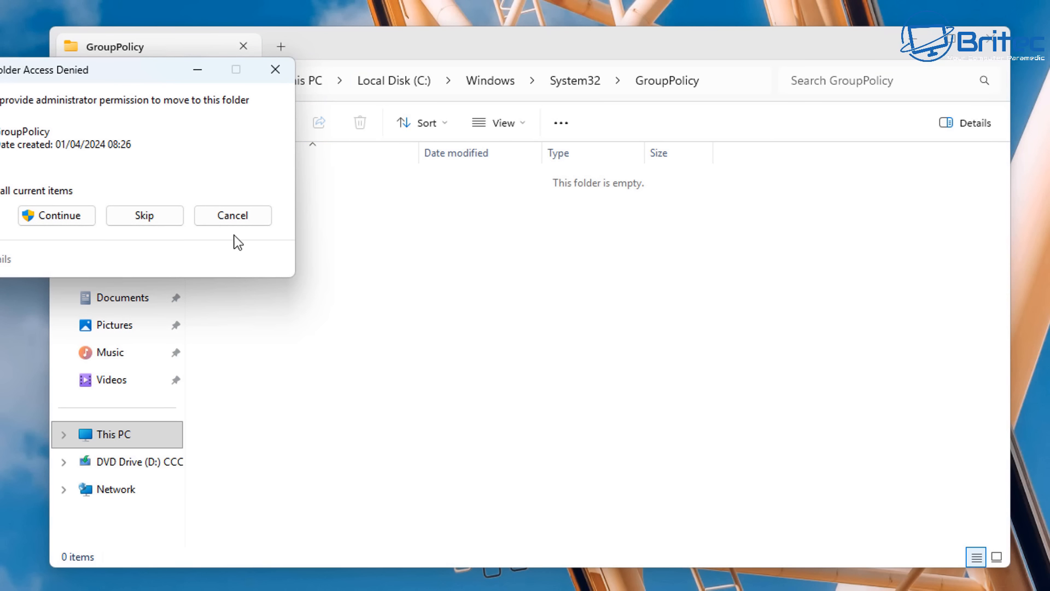
click(31, 215)
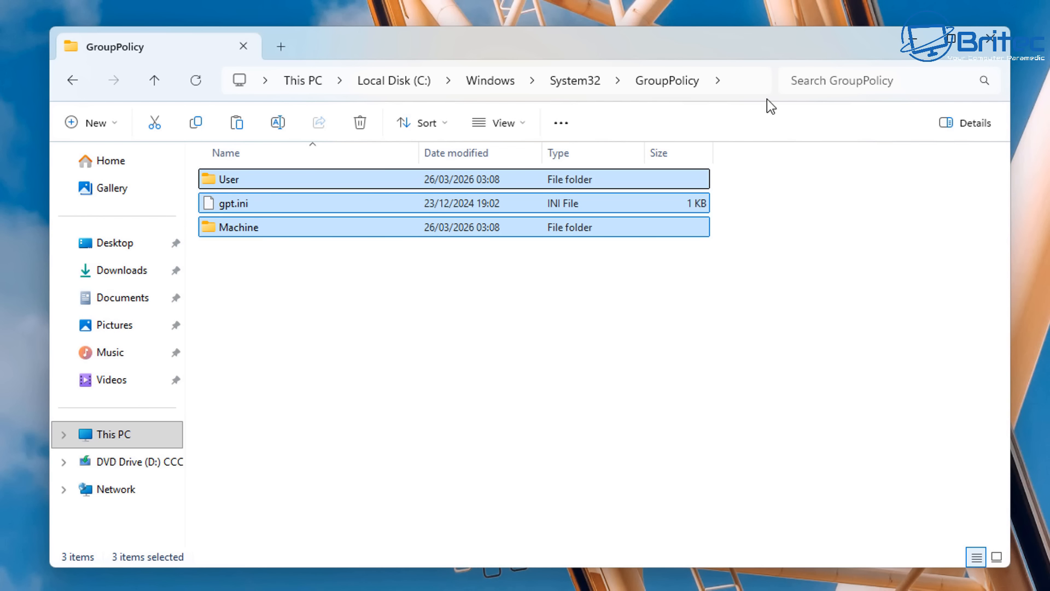
click(988, 45)
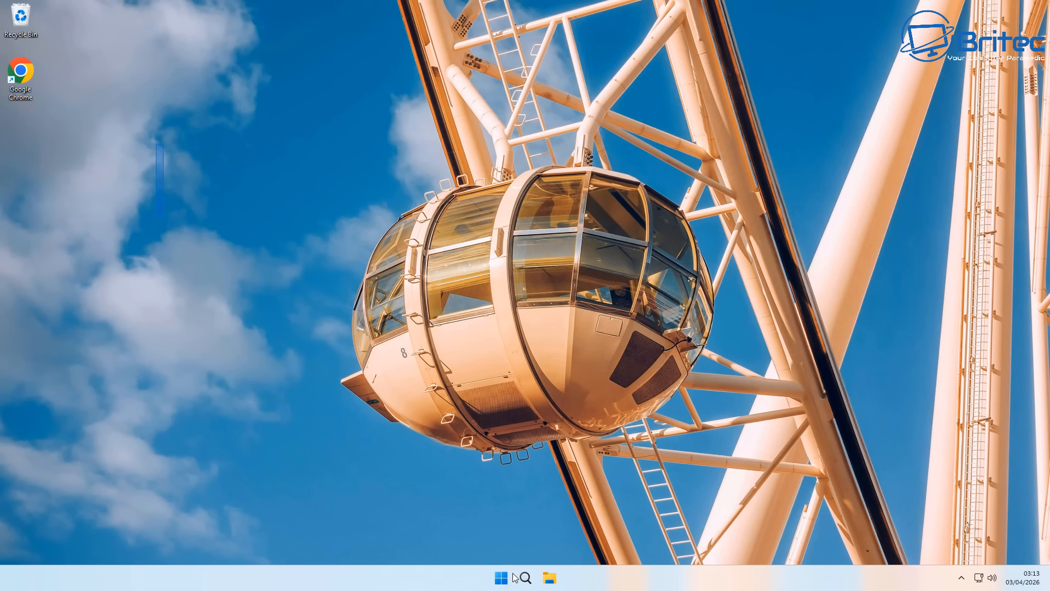
Step: Restart the computer to apply the Group Policy settings
click(501, 578)
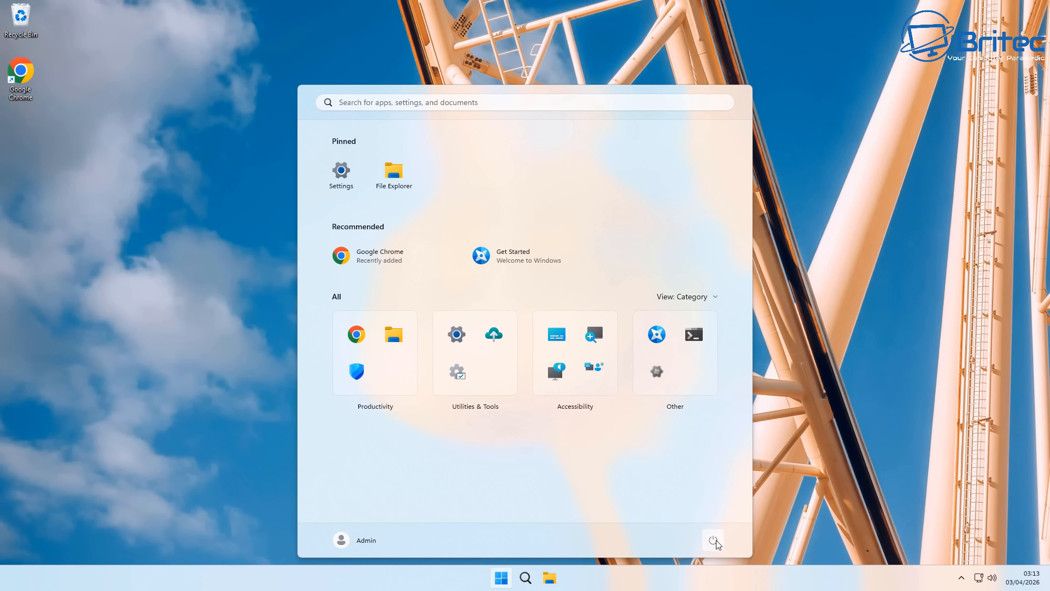
click(713, 540)
click(711, 517)
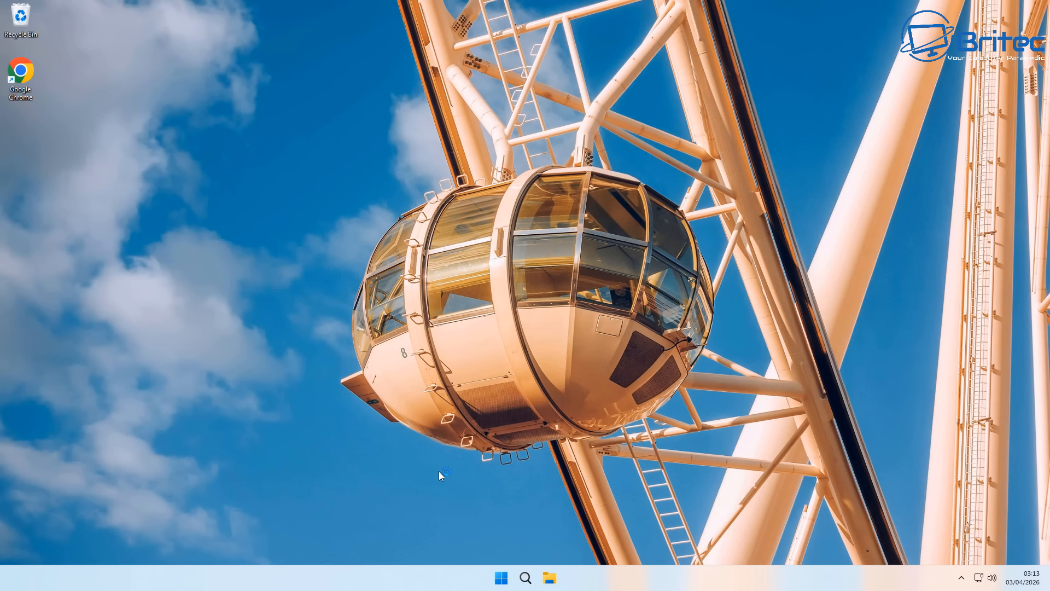
Step: Turn off Allow location override on the Location page of the Privacy & security settings, and return to the category list
click(502, 578)
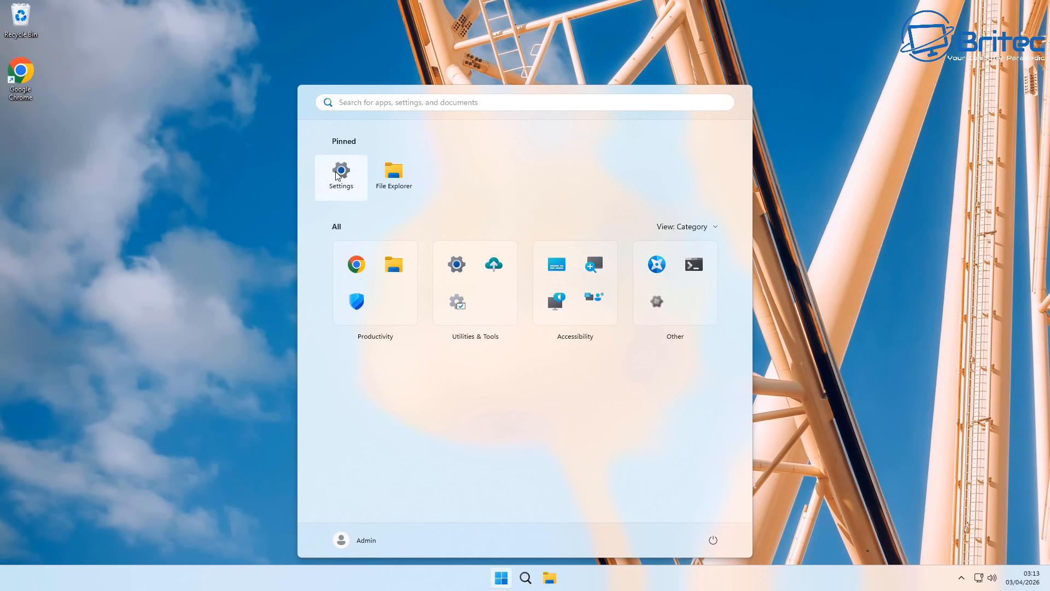
click(338, 174)
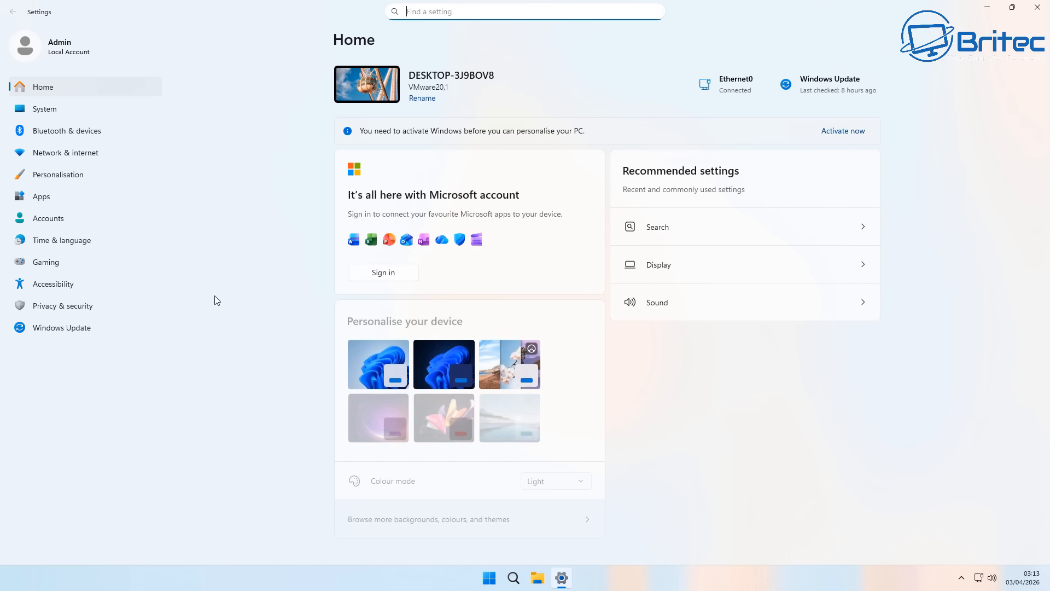
click(70, 312)
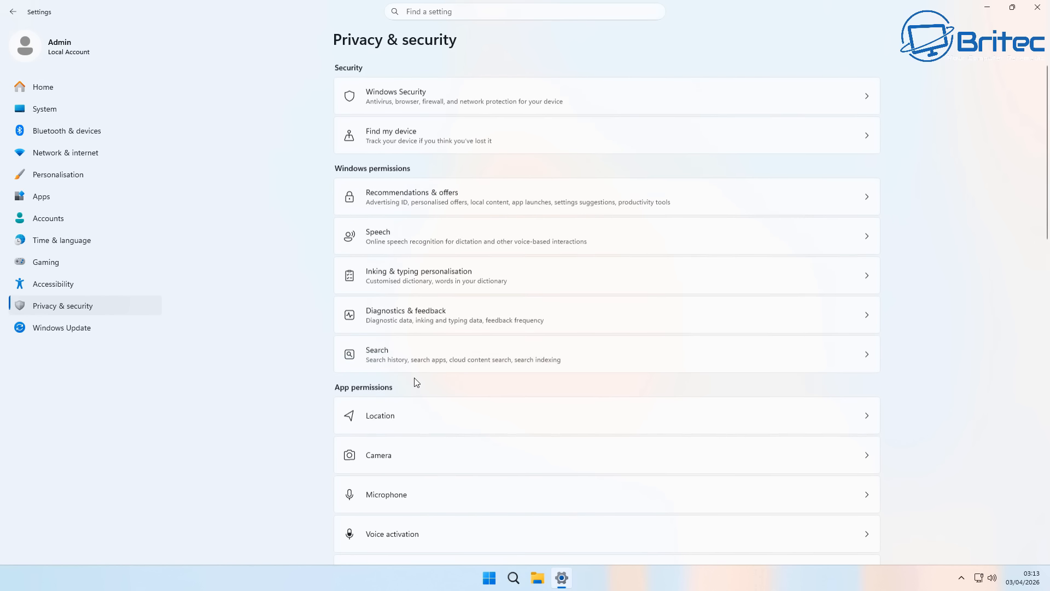
click(389, 426)
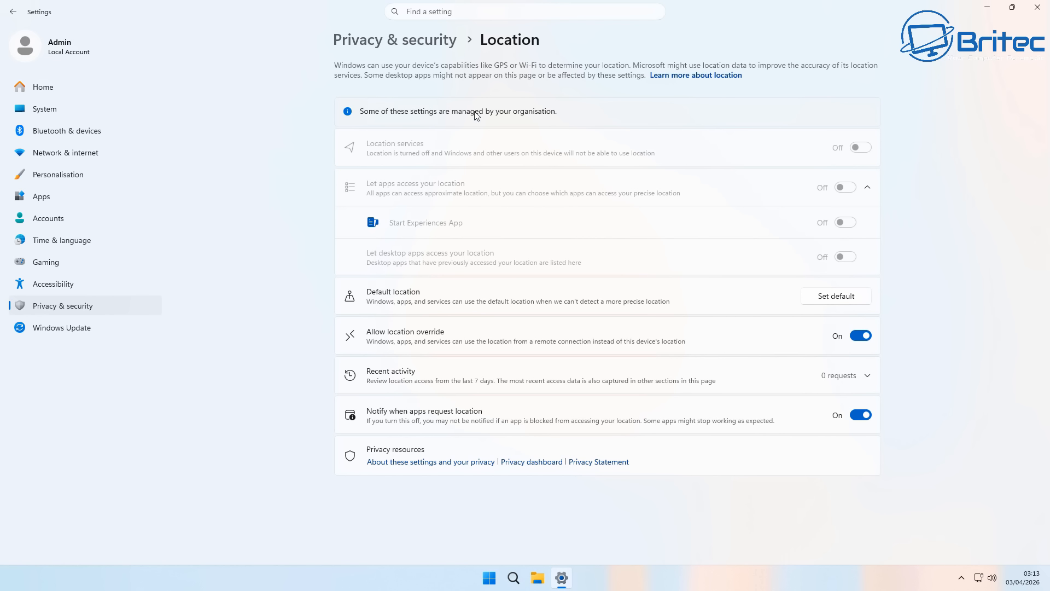
click(856, 338)
click(13, 11)
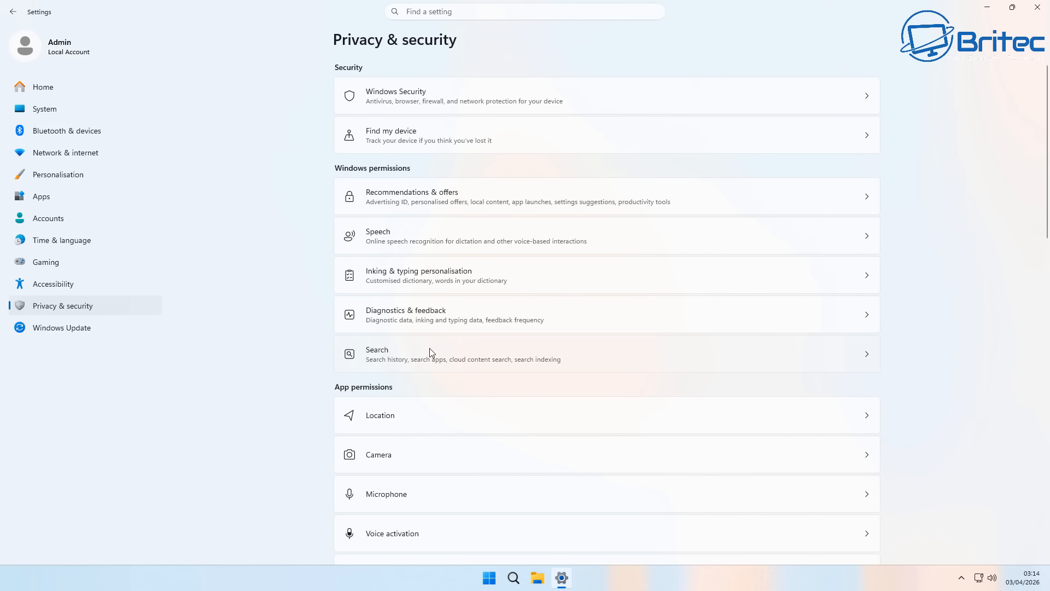
Step: Review the Diagnostics & feedback, Notifications and Radios pages for policy-managed options, and close Settings
click(430, 316)
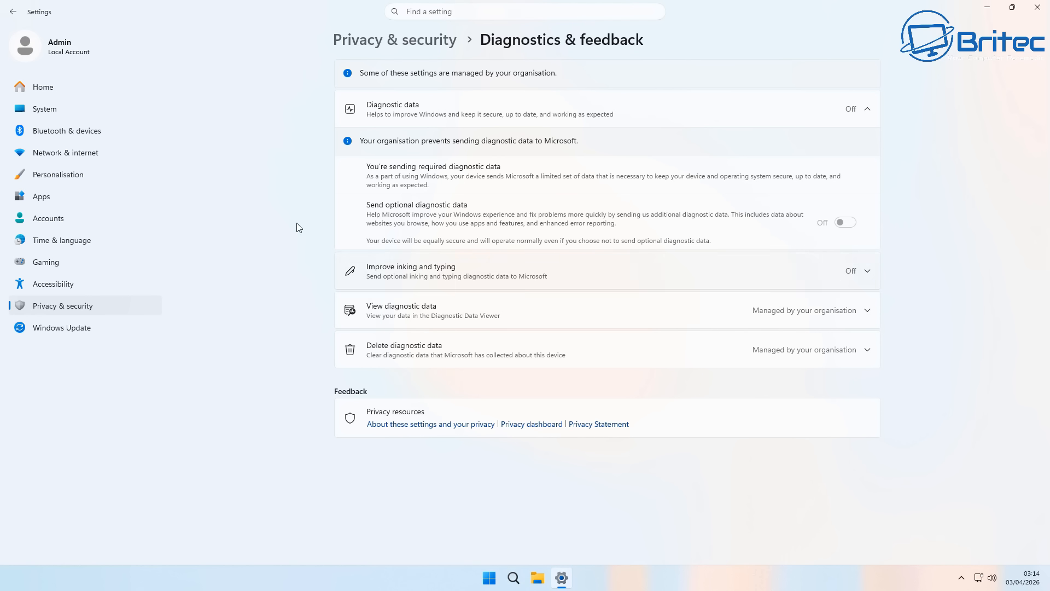
click(5, 12)
scroll(443, 388, down, 5)
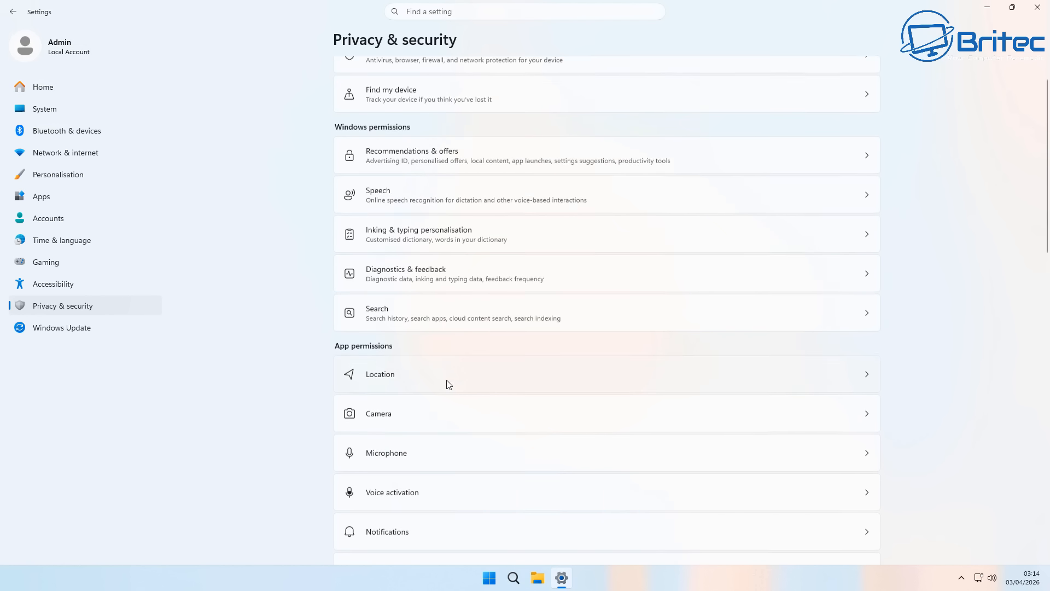
click(437, 429)
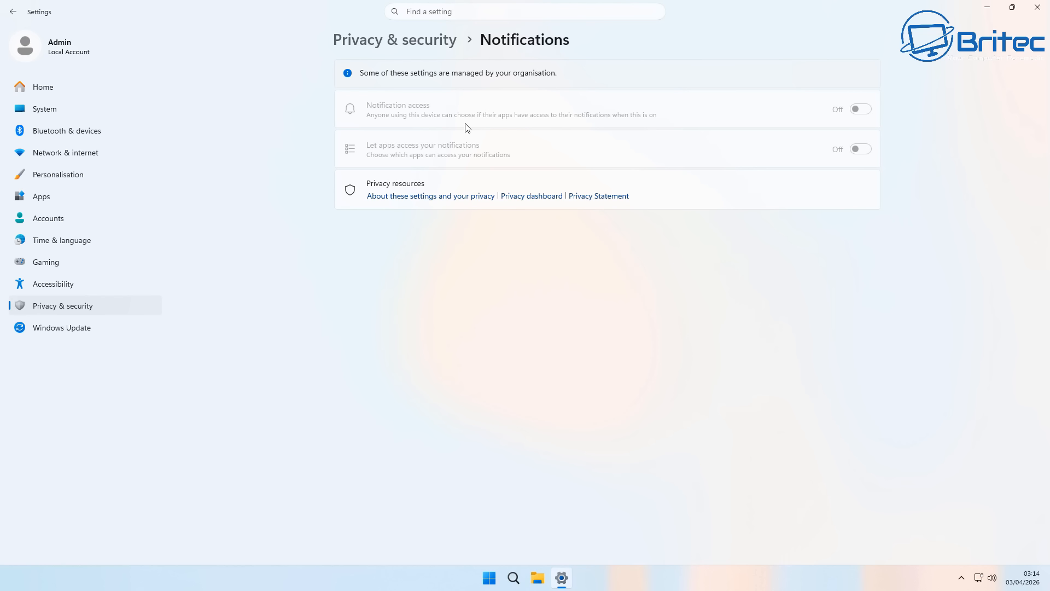
click(13, 11)
scroll(523, 383, down, 5)
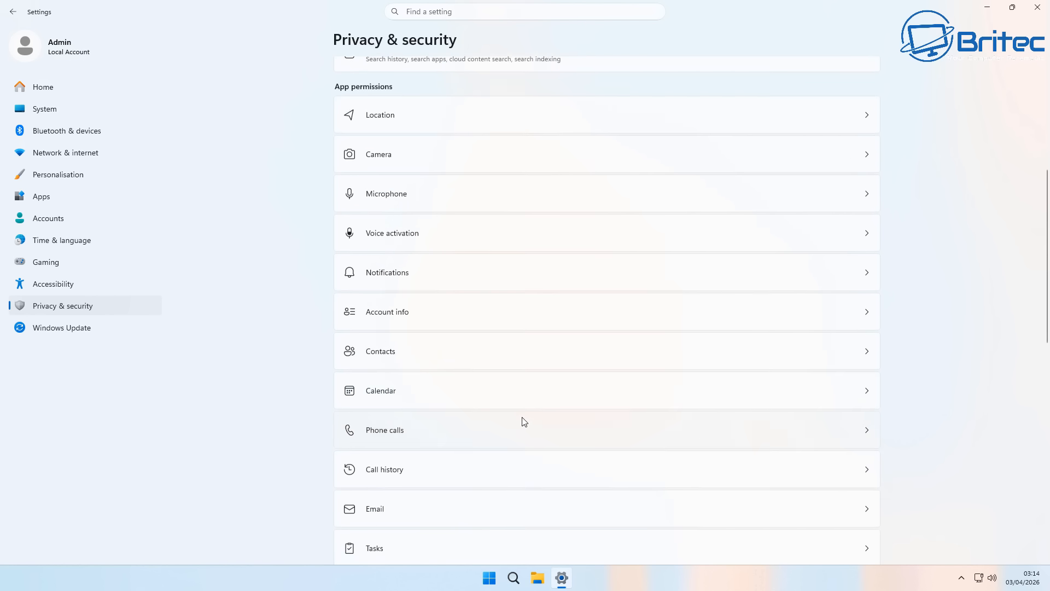
scroll(523, 421, down, 4)
click(467, 399)
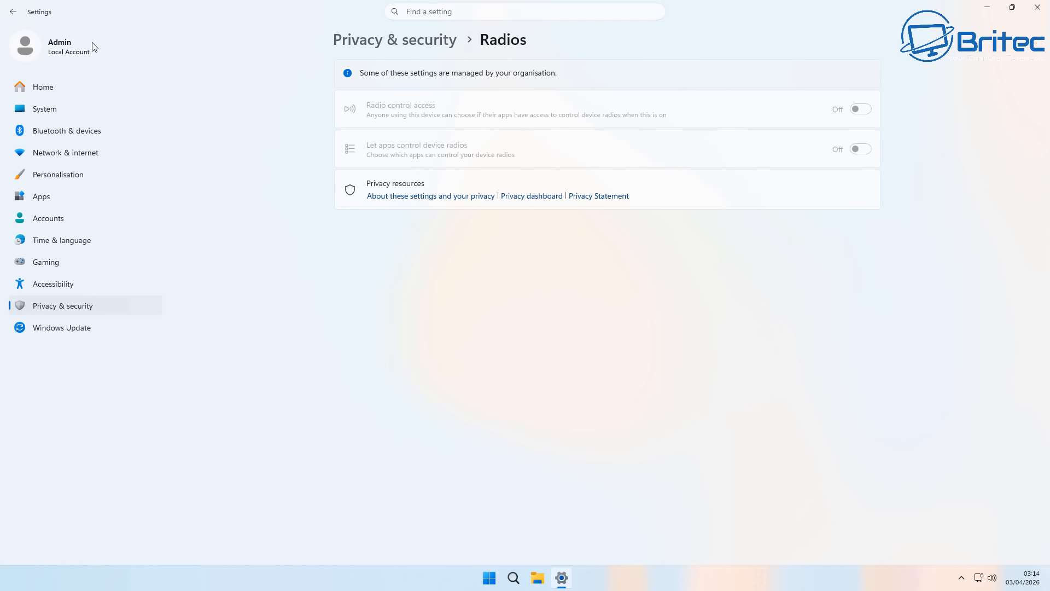
click(17, 12)
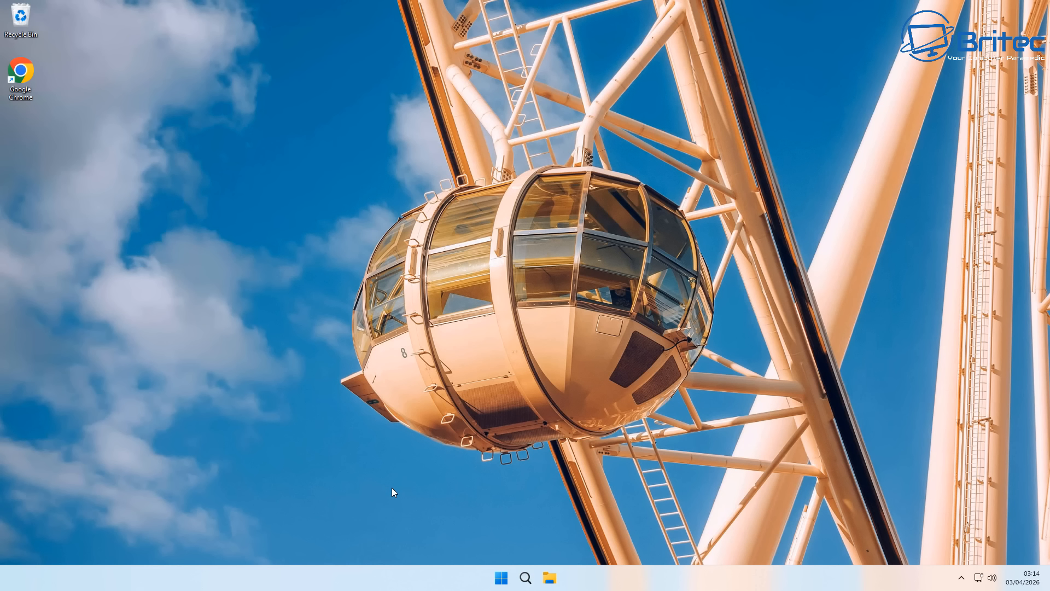